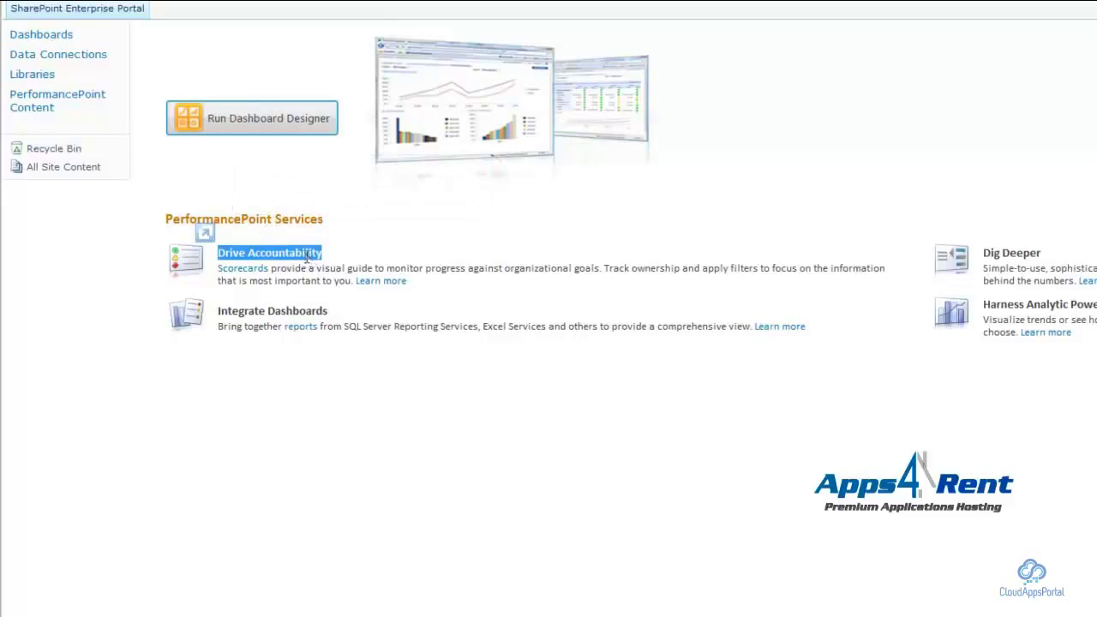
- Highlight the Integrate Dashboards, Dig Deeper and Harness Analytic Power headings in turn under PerformancePoint Services, then clear the selection
drag(335, 309, 216, 312)
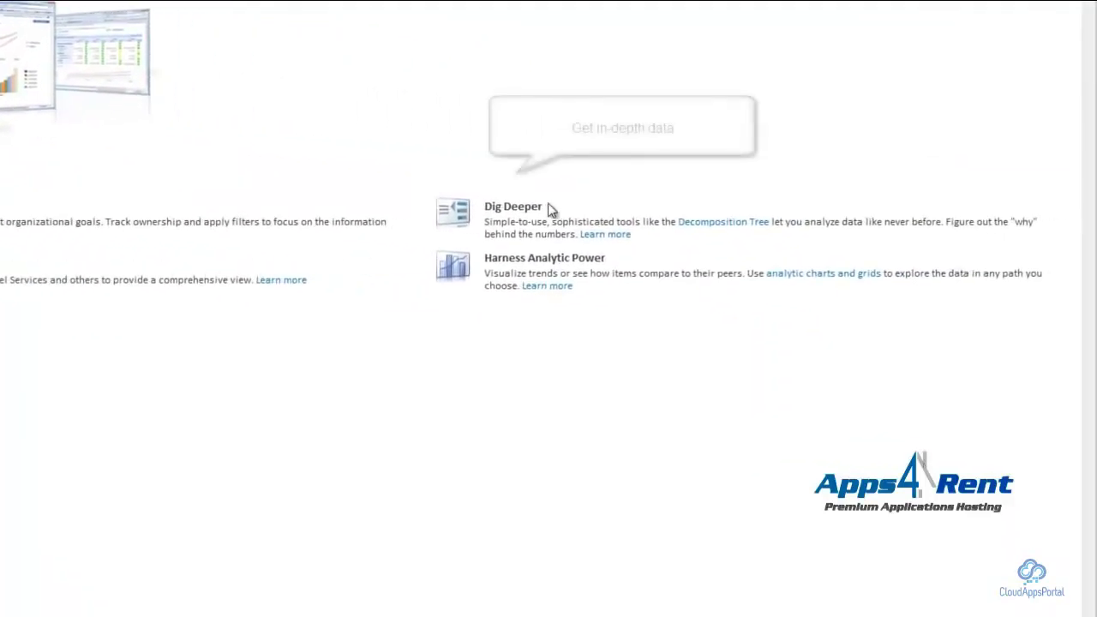
drag(549, 209, 485, 207)
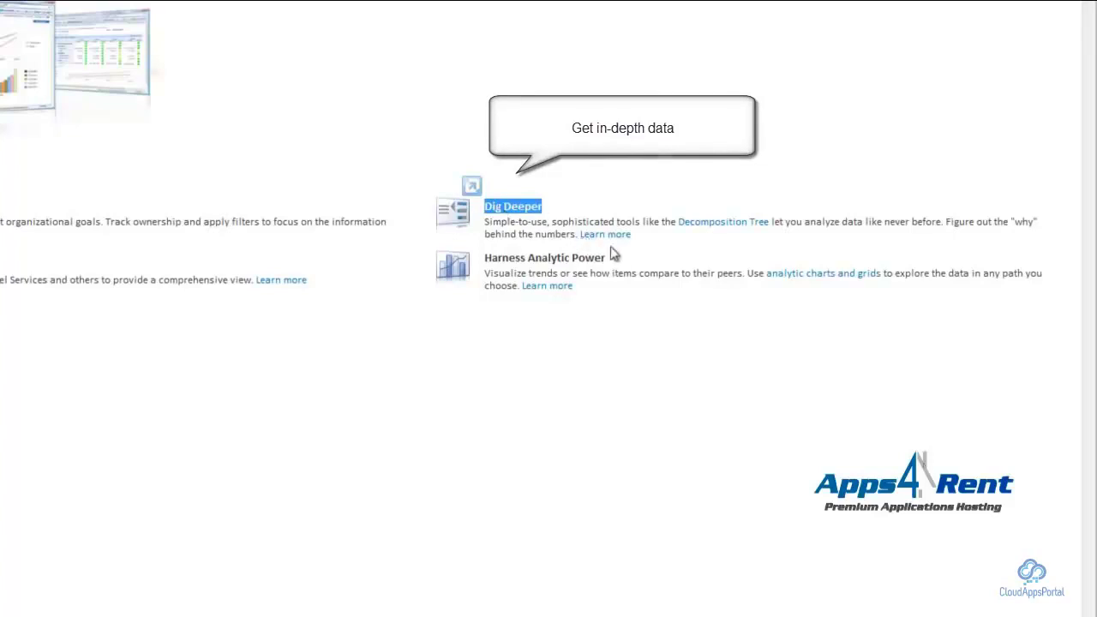
drag(606, 260, 485, 259)
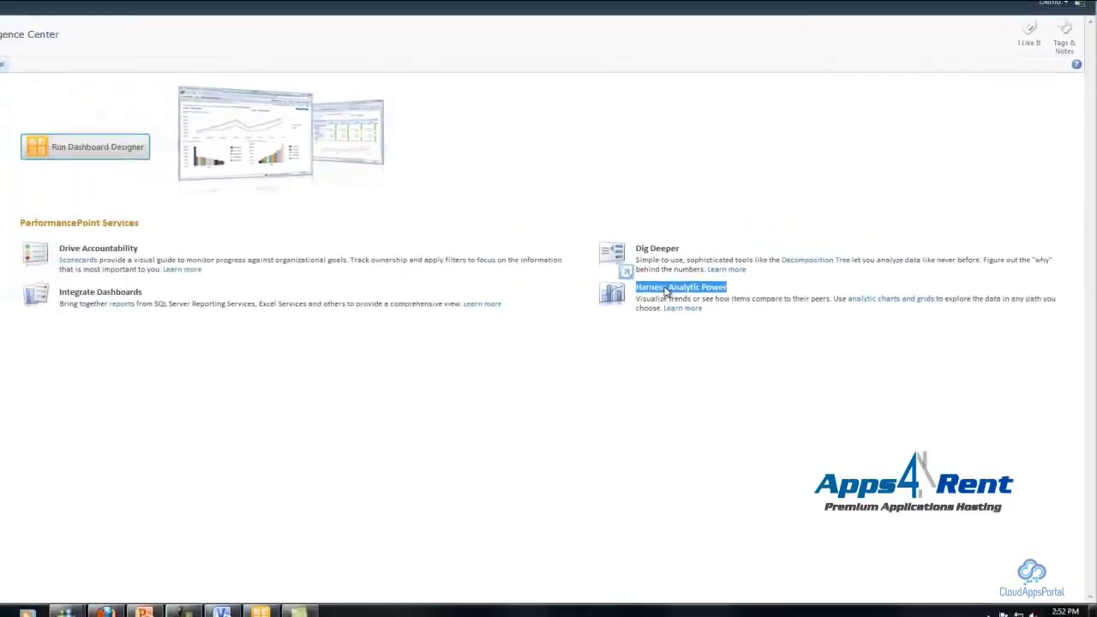
click(751, 231)
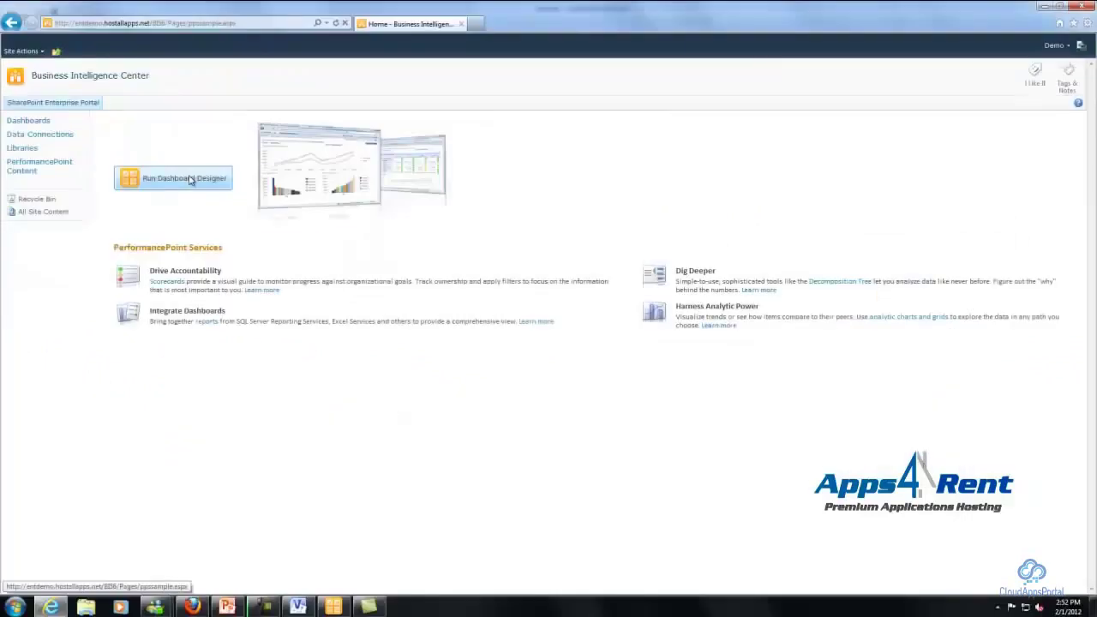
- Launch Dashboard Designer from the Business Intelligence Center and bring up its commands for creating items
click(190, 180)
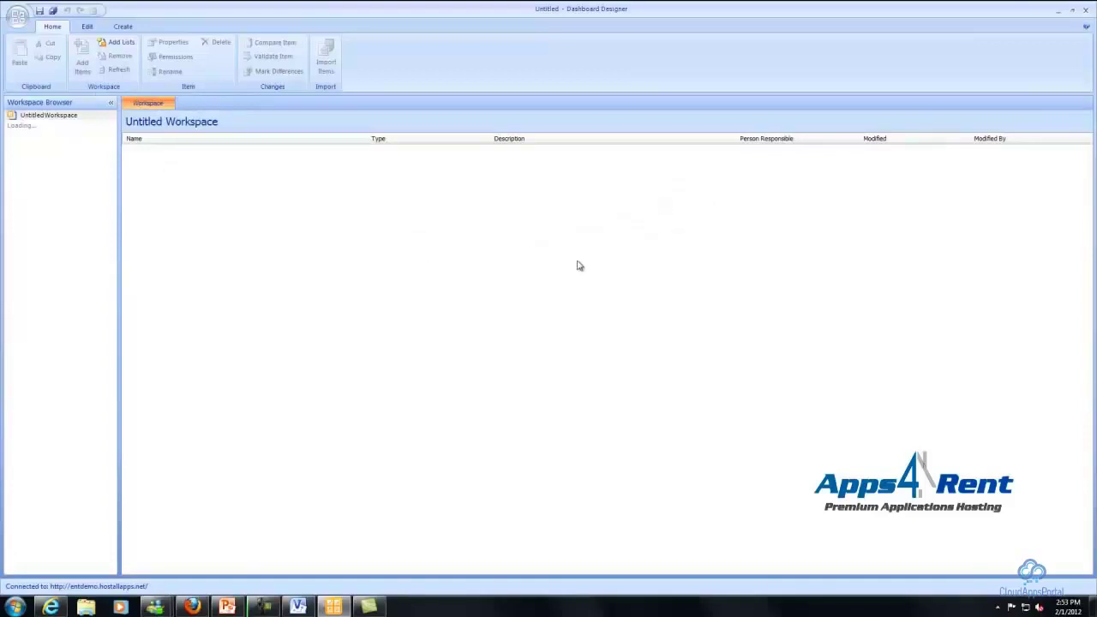
click(123, 25)
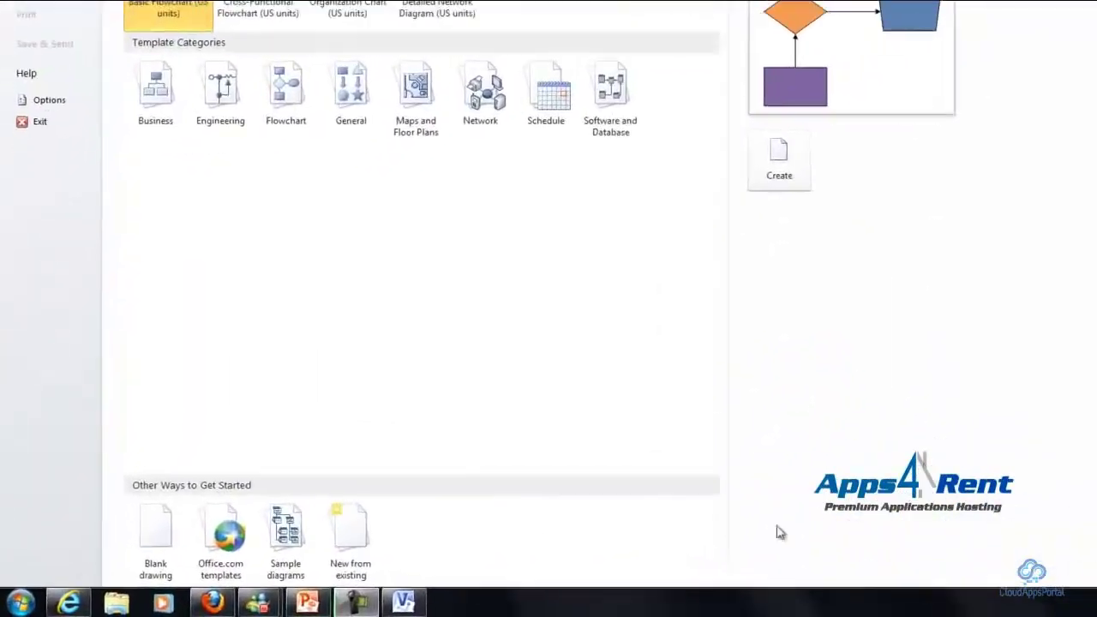
- Start Microsoft Visio 2010, look at the Business template category and return to the template overview
click(22, 603)
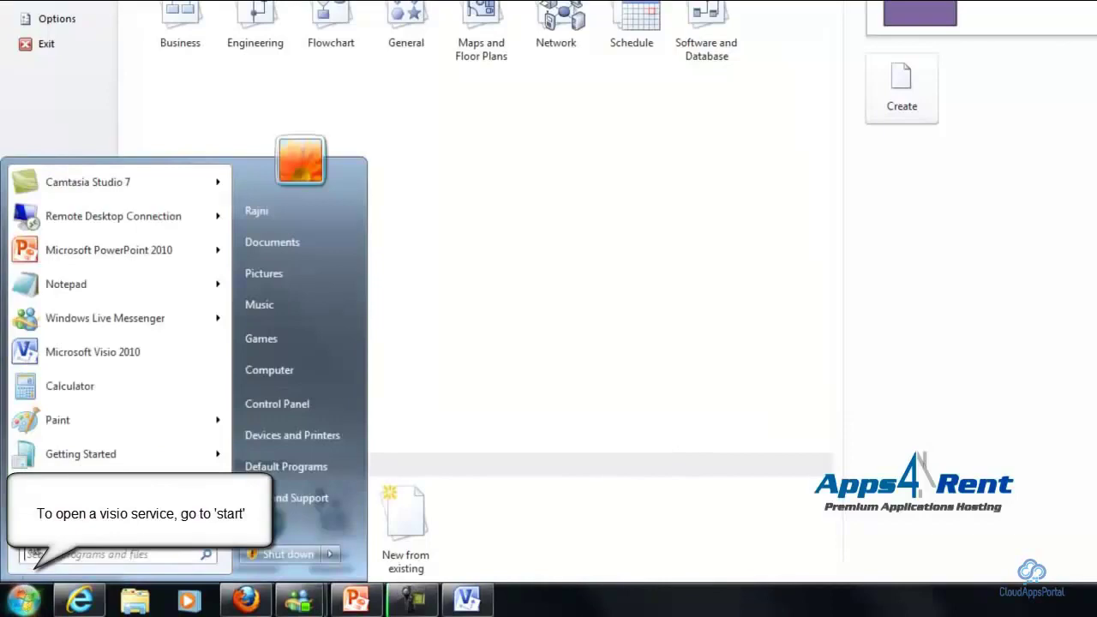
click(84, 364)
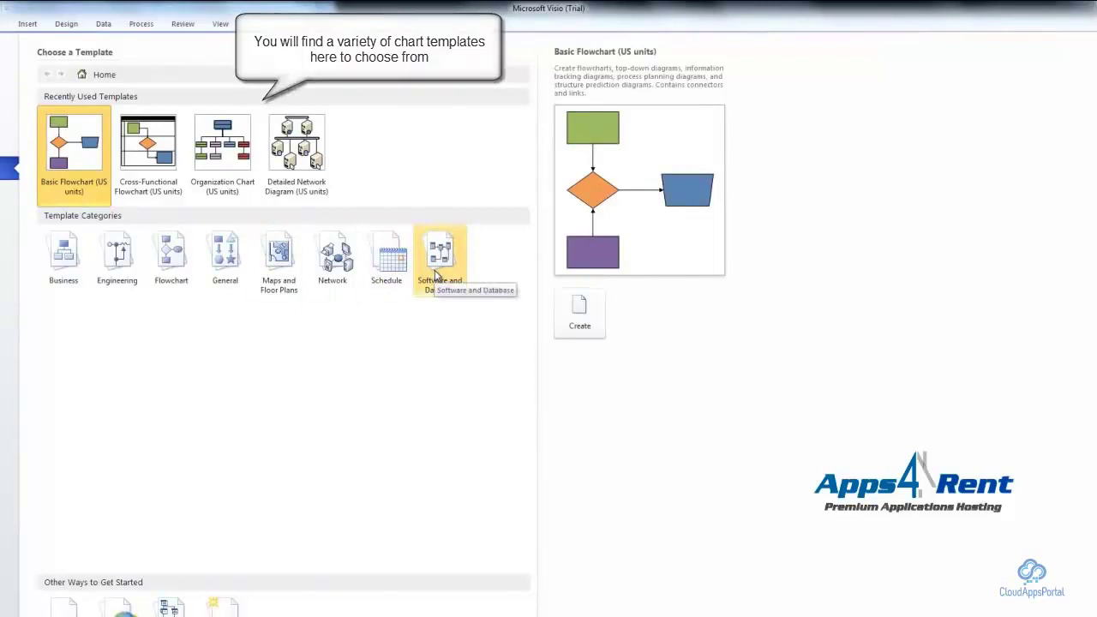
click(69, 251)
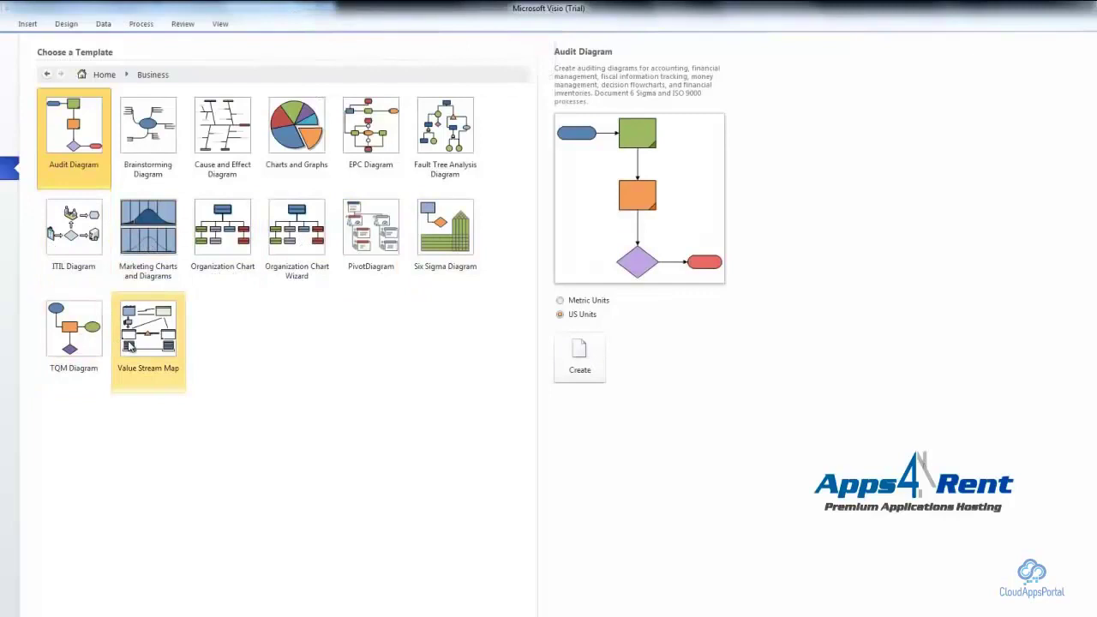
click(95, 77)
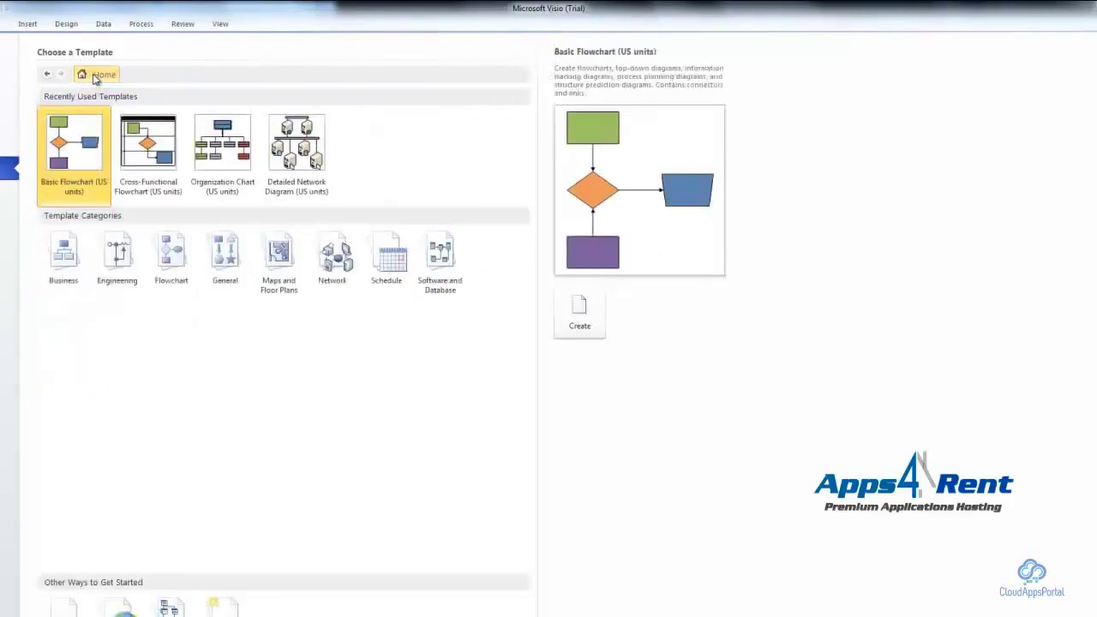
- Preview the Engineering templates one by one, from Circuits and Logic to Process Flow Diagram, and return to the template overview
click(120, 252)
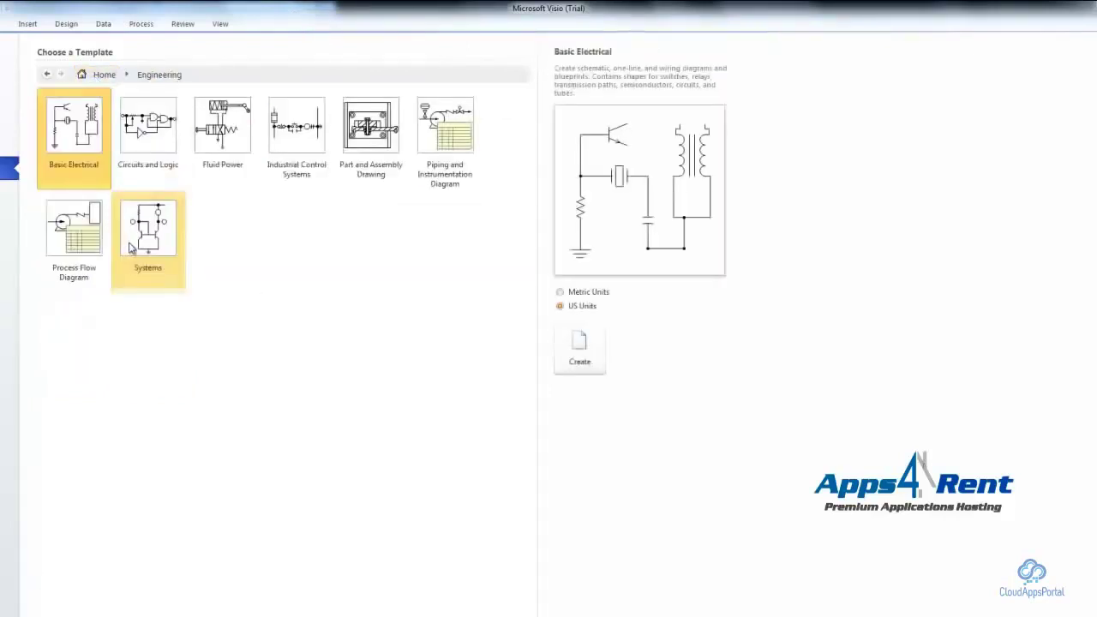
click(144, 156)
click(223, 148)
click(288, 147)
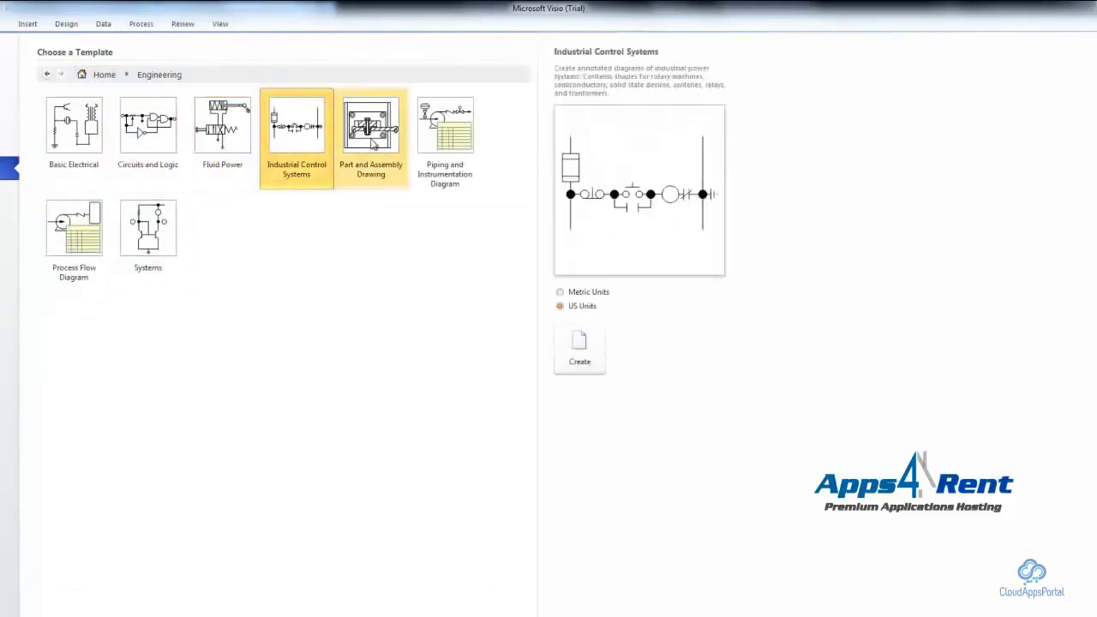
click(374, 146)
click(449, 143)
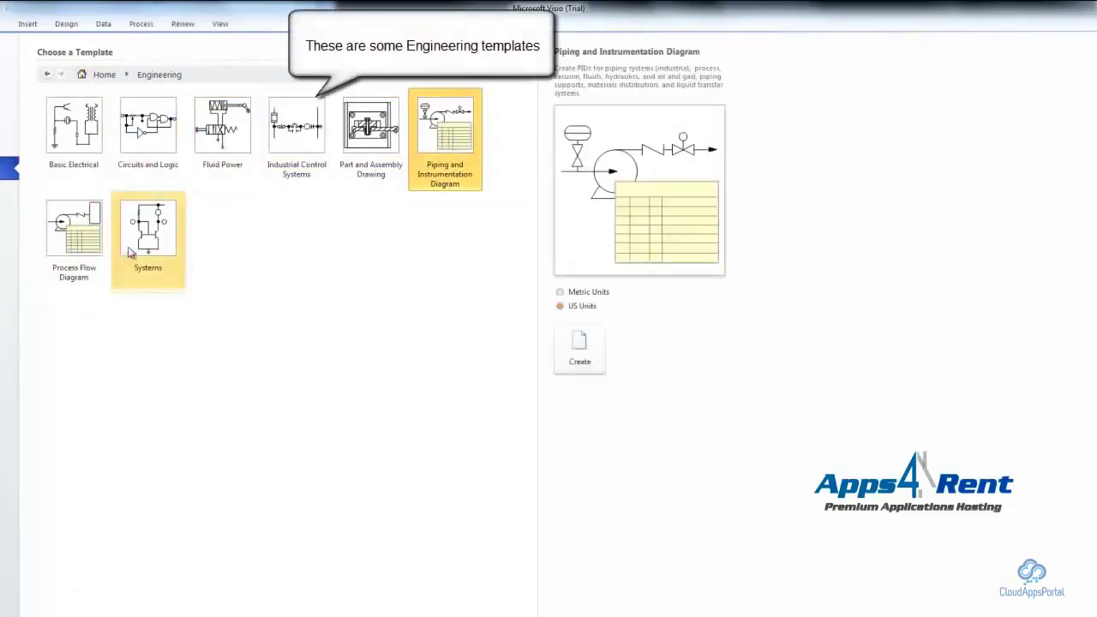
click(75, 233)
click(101, 75)
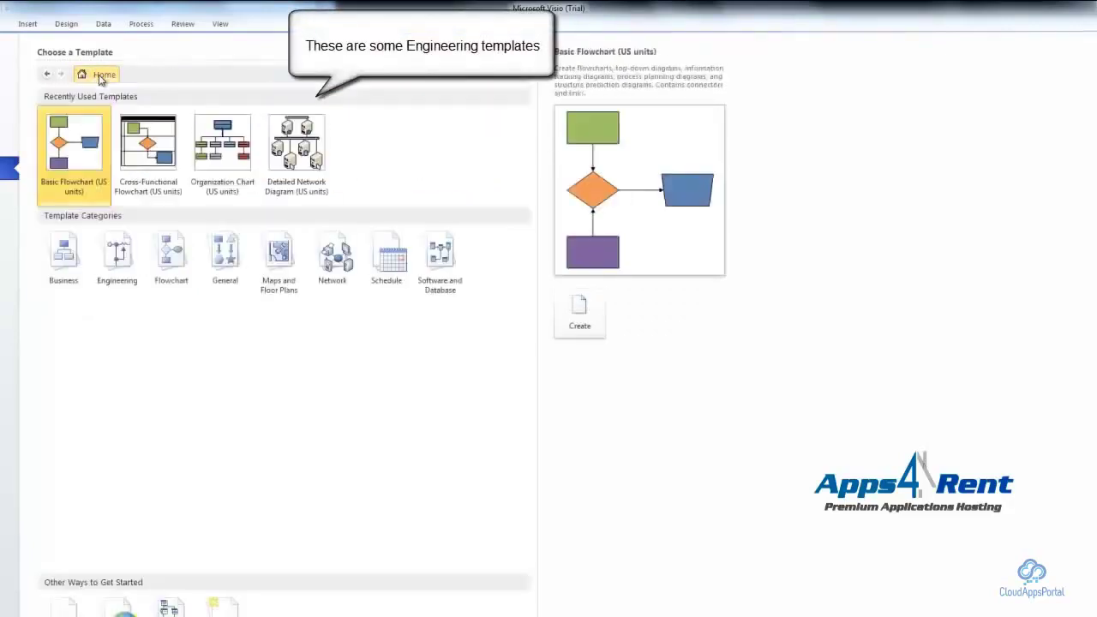
- Look through the Flowchart, General, Maps and Floor Plans, Schedule, and Software and Database template categories, ending at the template overview
click(169, 268)
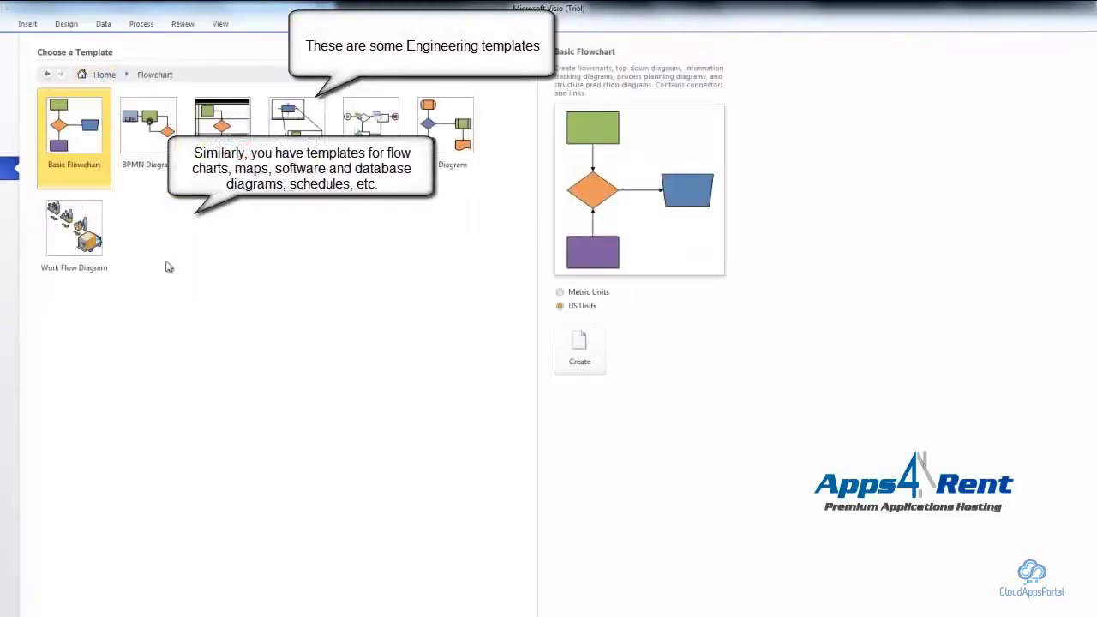
click(103, 76)
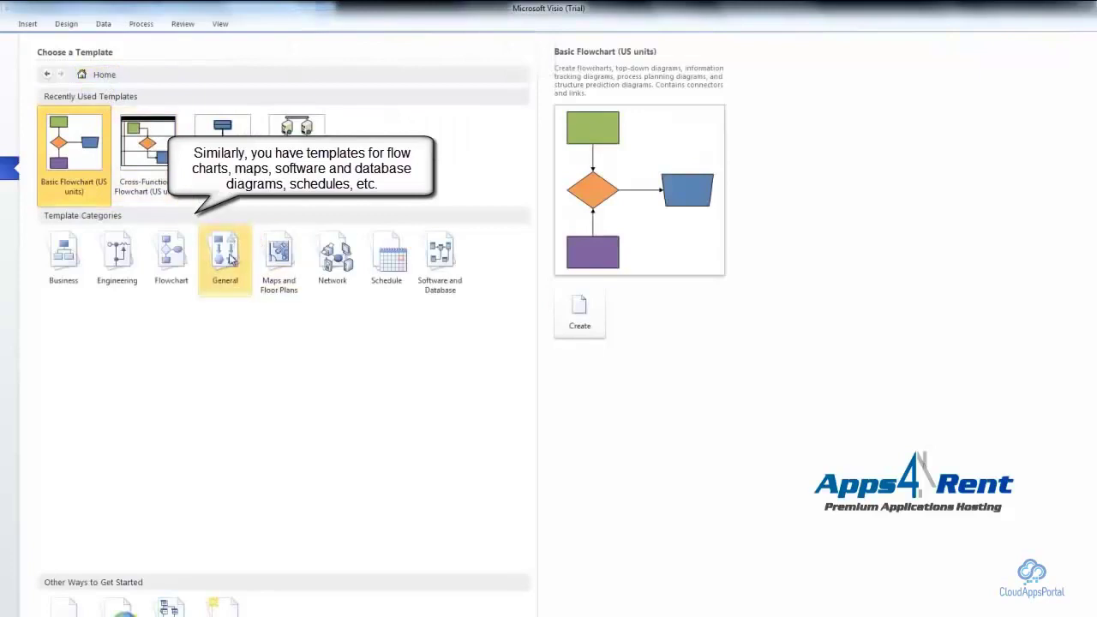
click(227, 257)
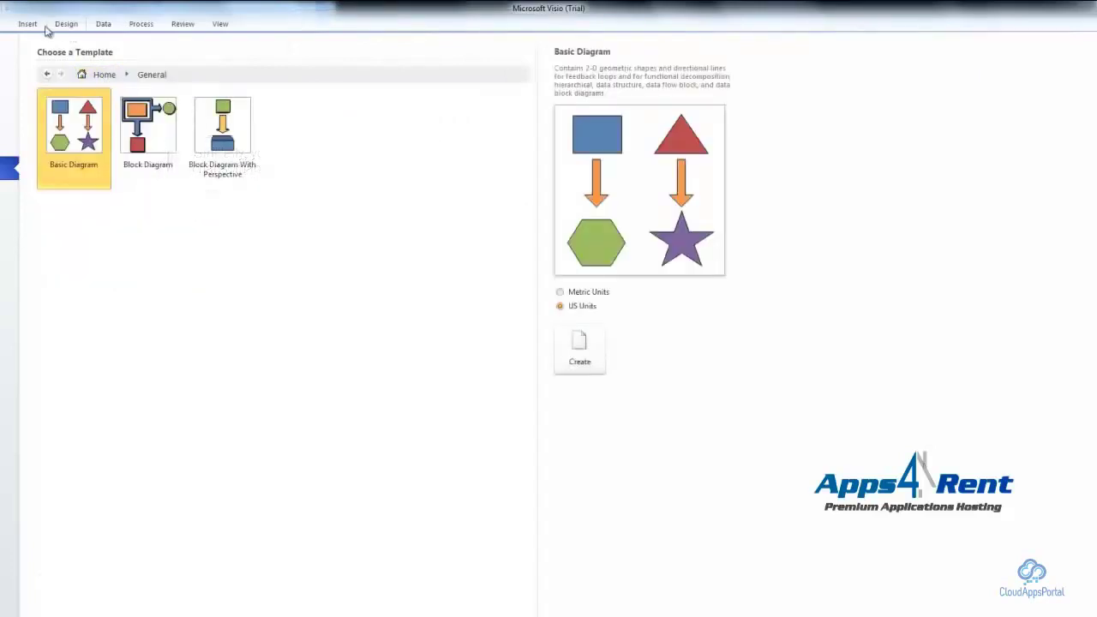
click(101, 74)
click(280, 258)
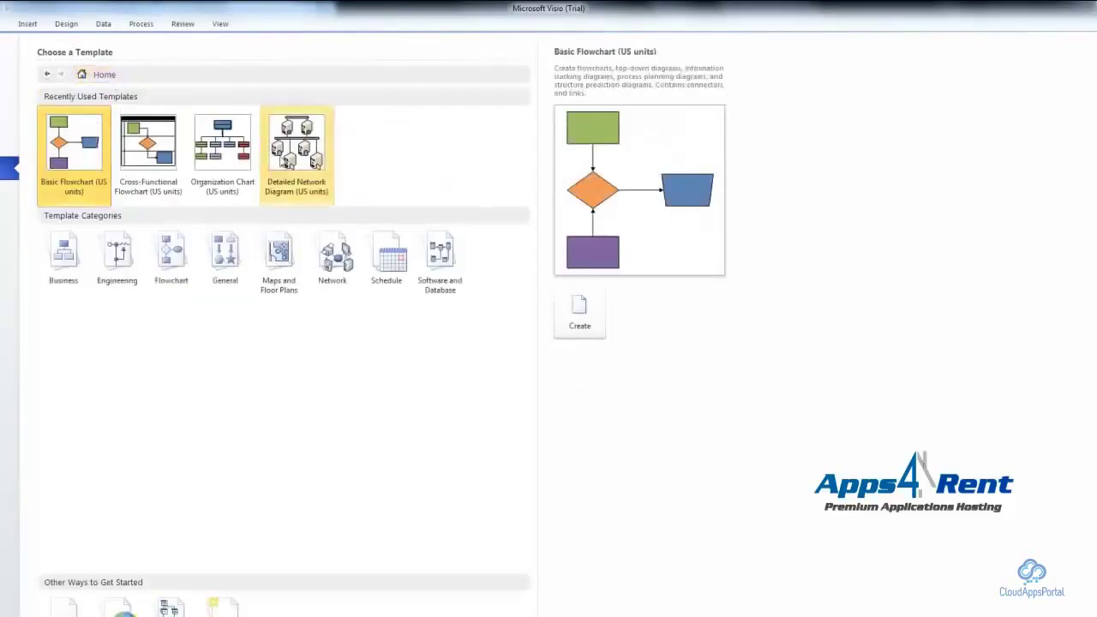
click(390, 261)
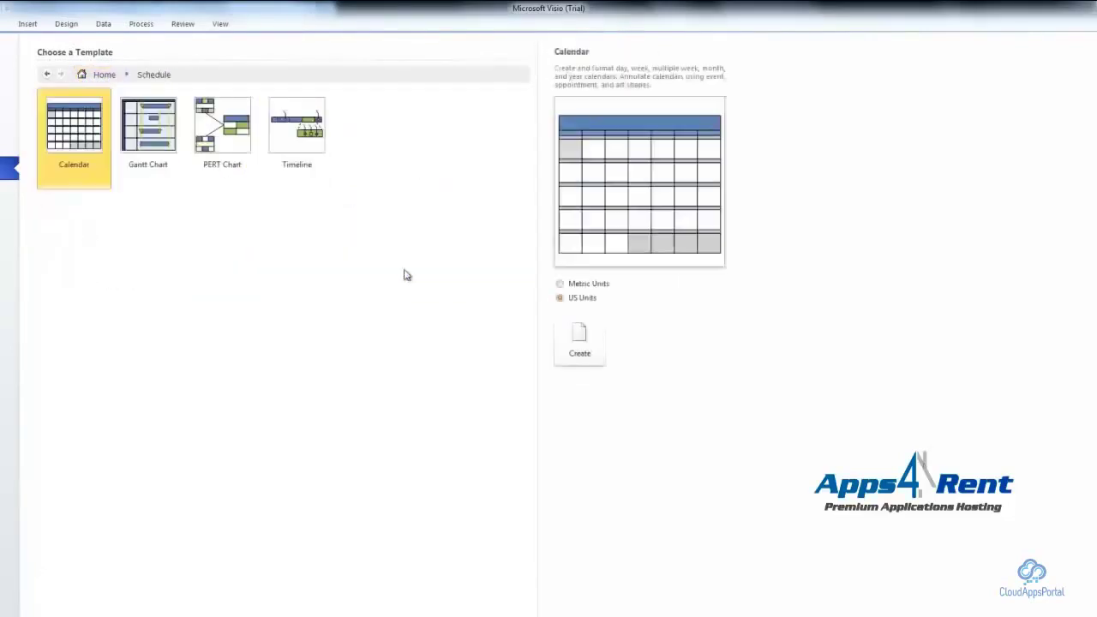
click(101, 75)
click(457, 279)
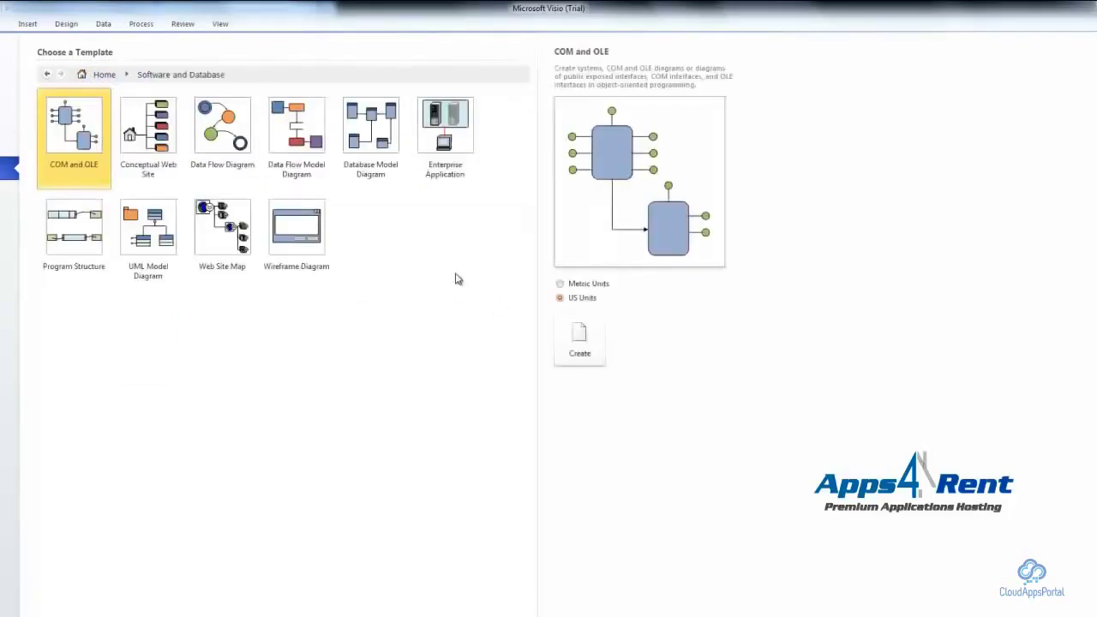
click(105, 75)
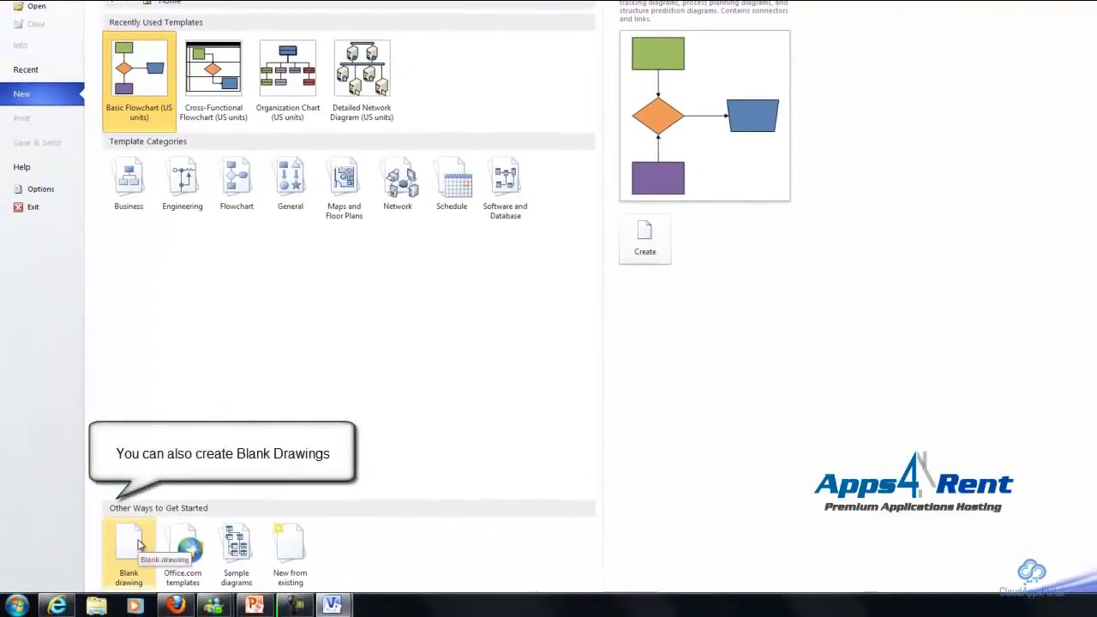
- Examine the other ways to start a drawing: blank drawing, Office.com templates, sample diagrams and new from existing, without opening a file
click(139, 545)
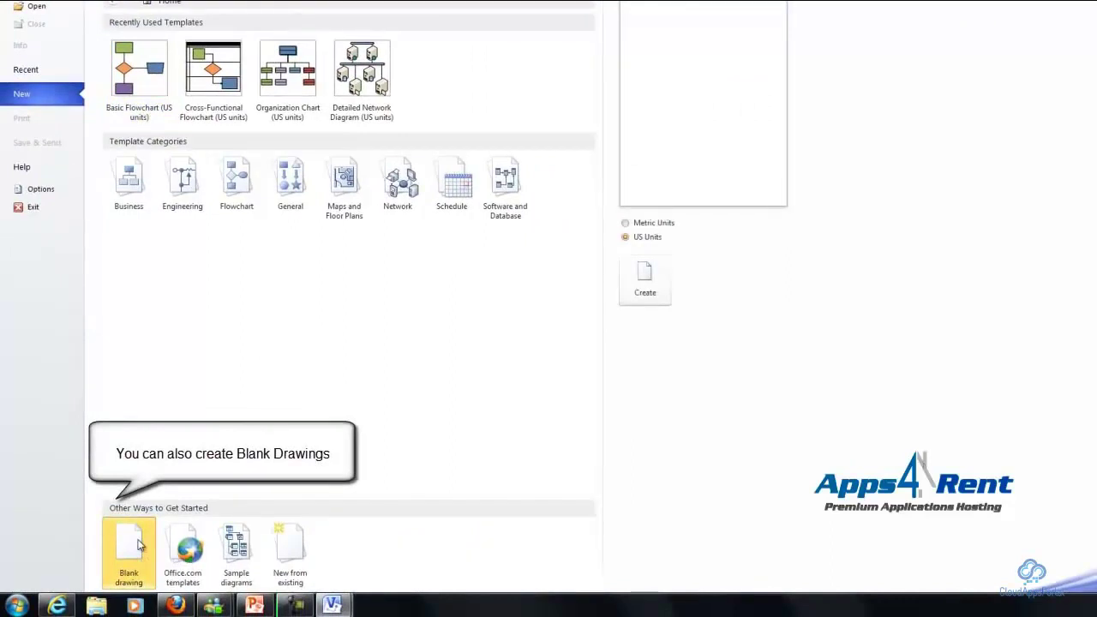
click(183, 549)
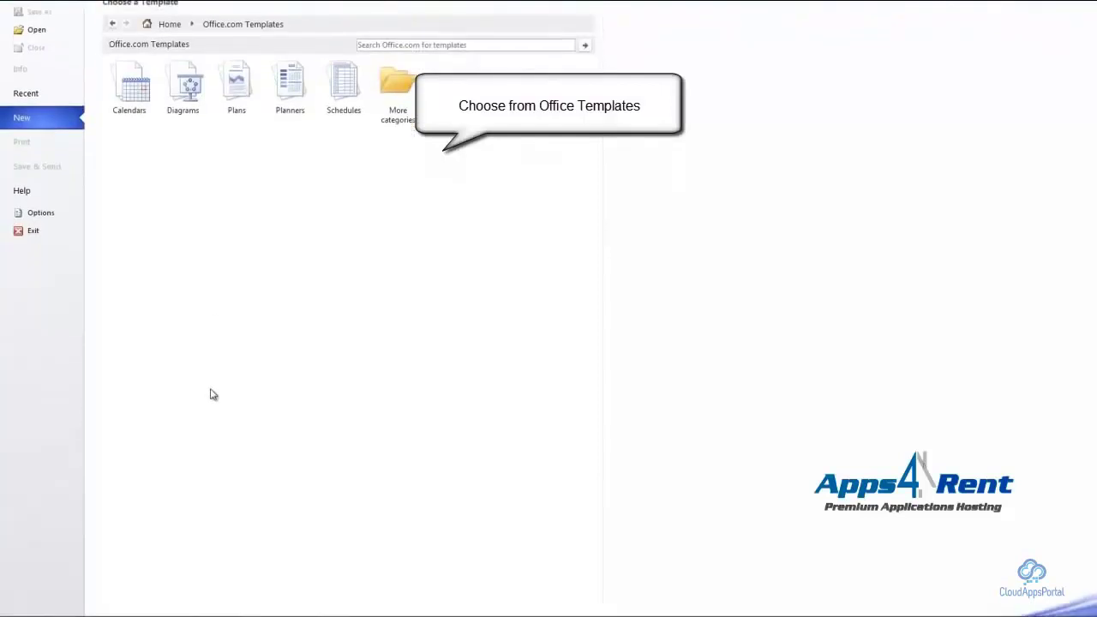
click(170, 24)
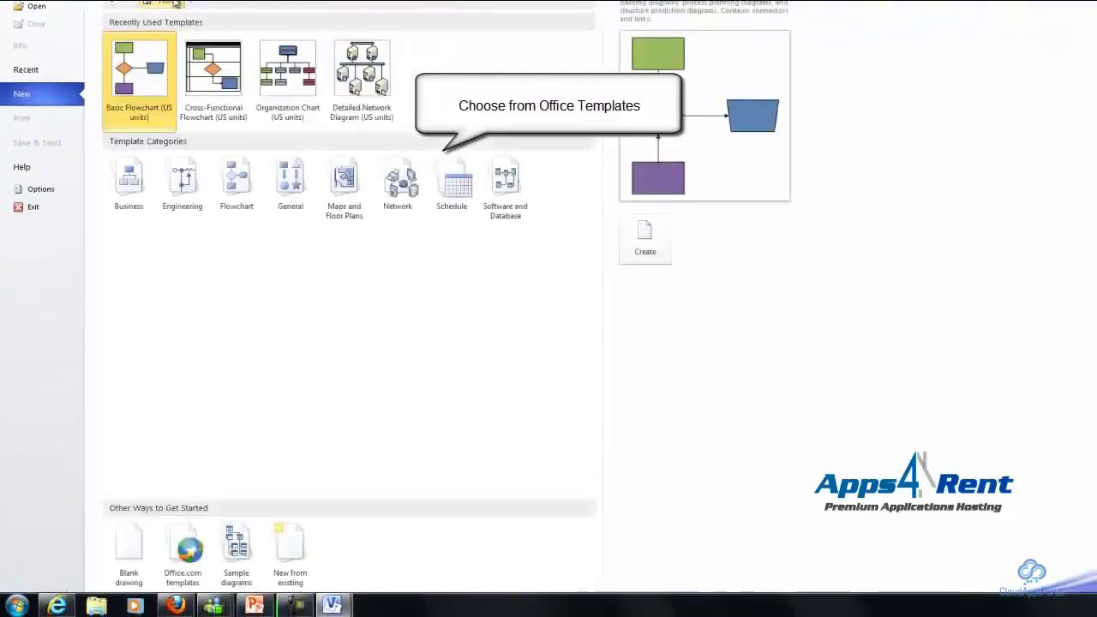
click(236, 551)
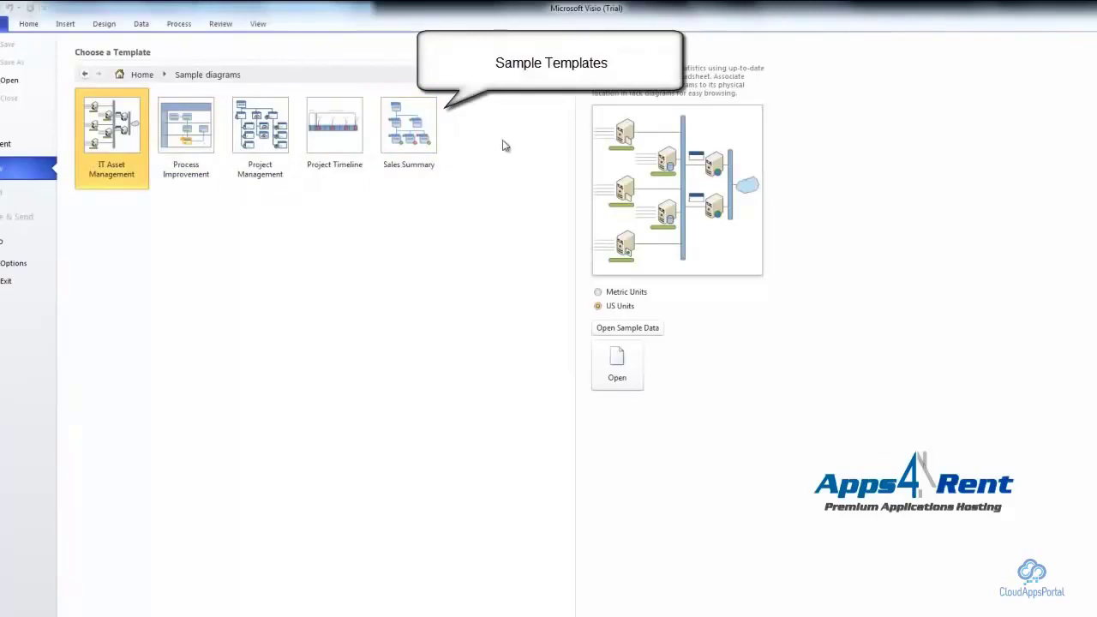
click(143, 75)
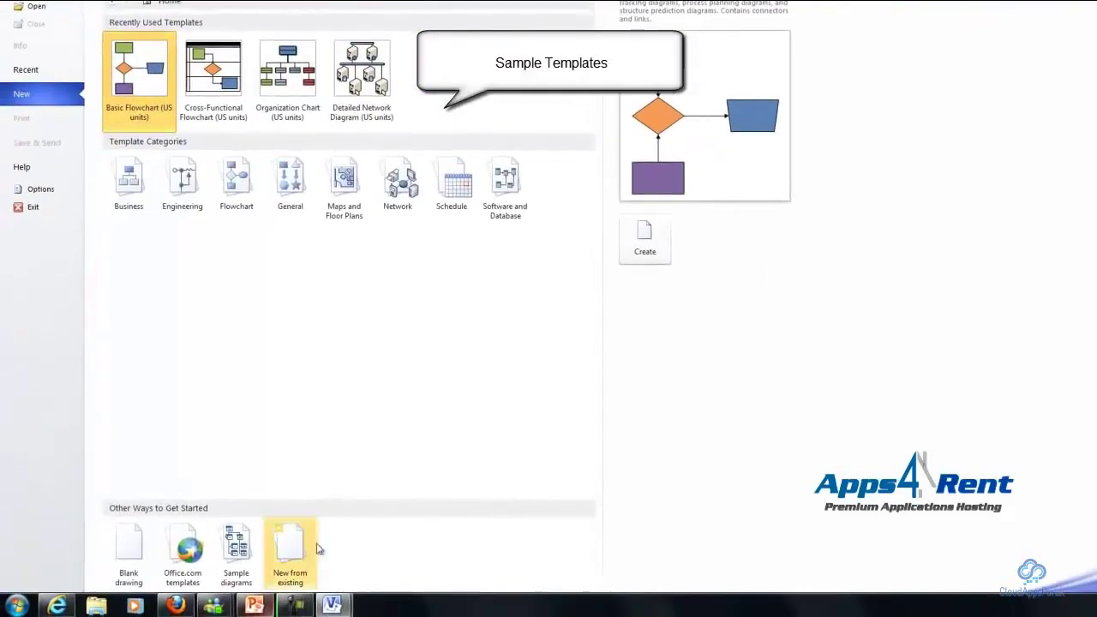
click(294, 556)
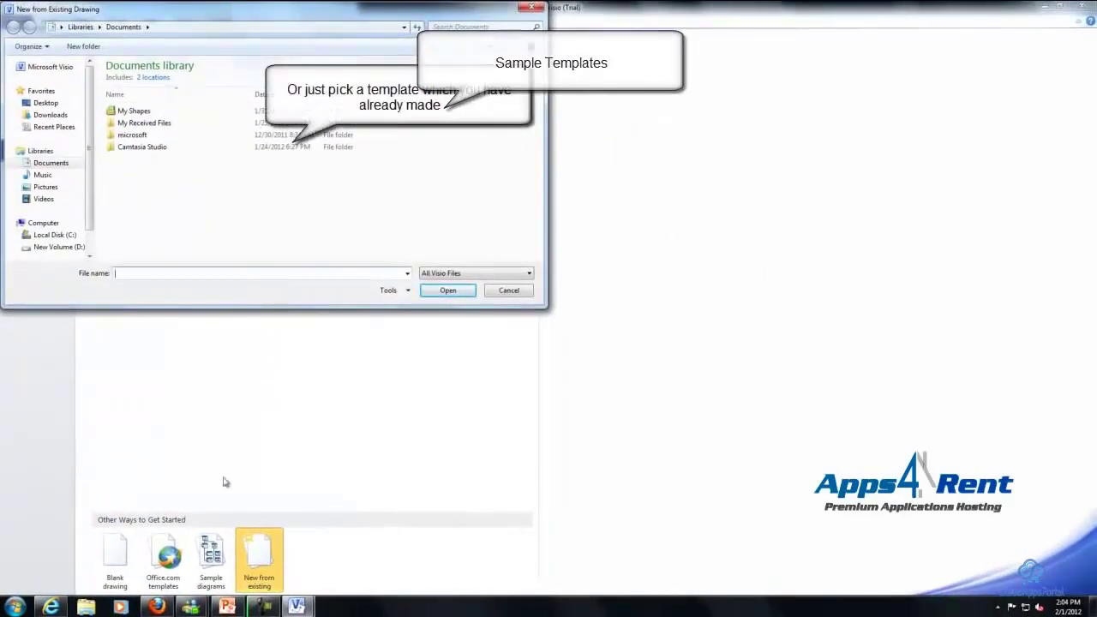
click(532, 8)
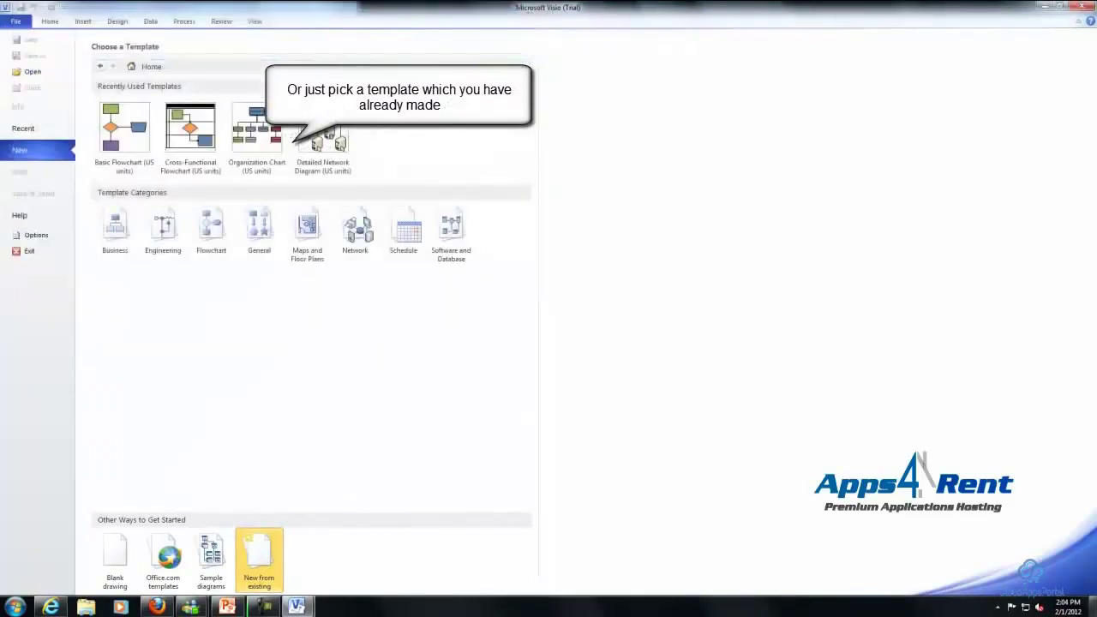
- Create a new drawing from the Basic Flowchart (US units) template
click(127, 155)
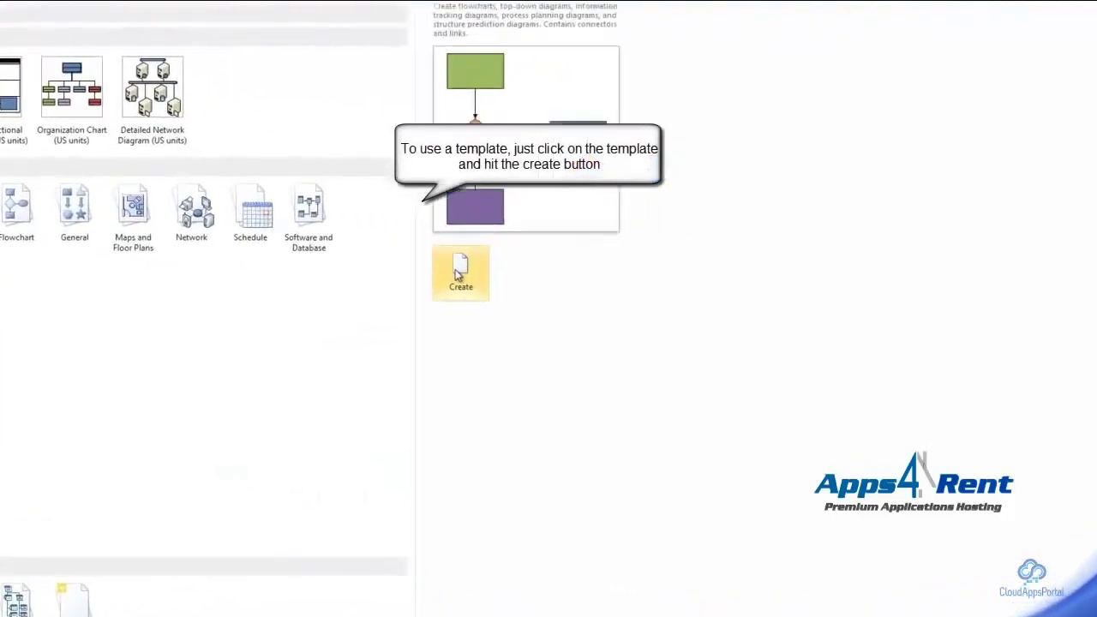
click(471, 273)
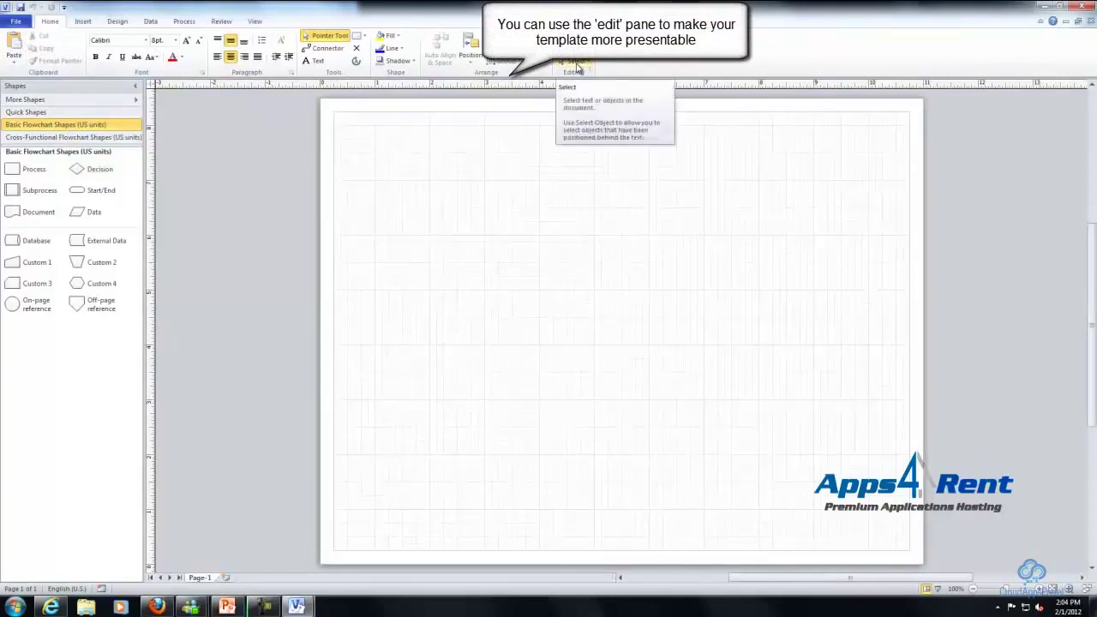
- Review the insert, design, data and process commands available for the new flowchart drawing
click(89, 24)
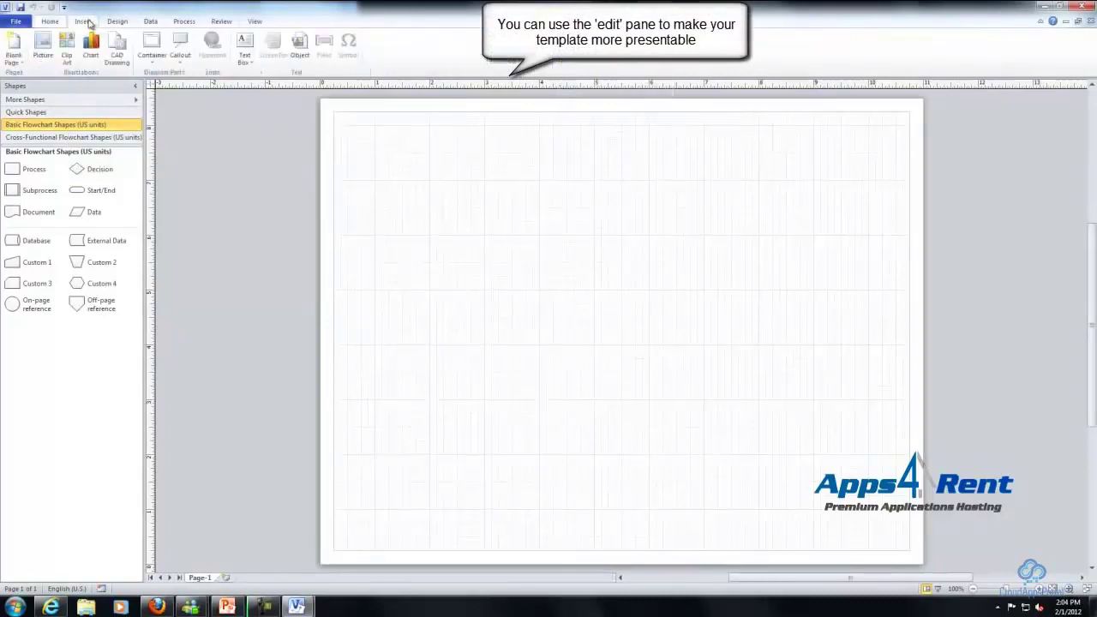
click(119, 21)
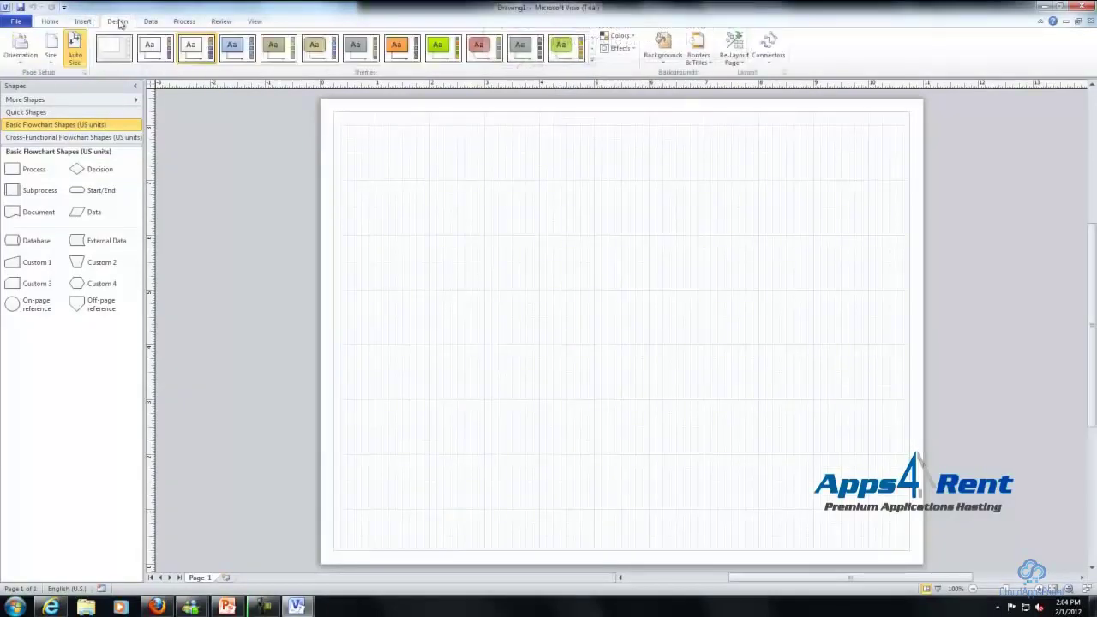
click(152, 21)
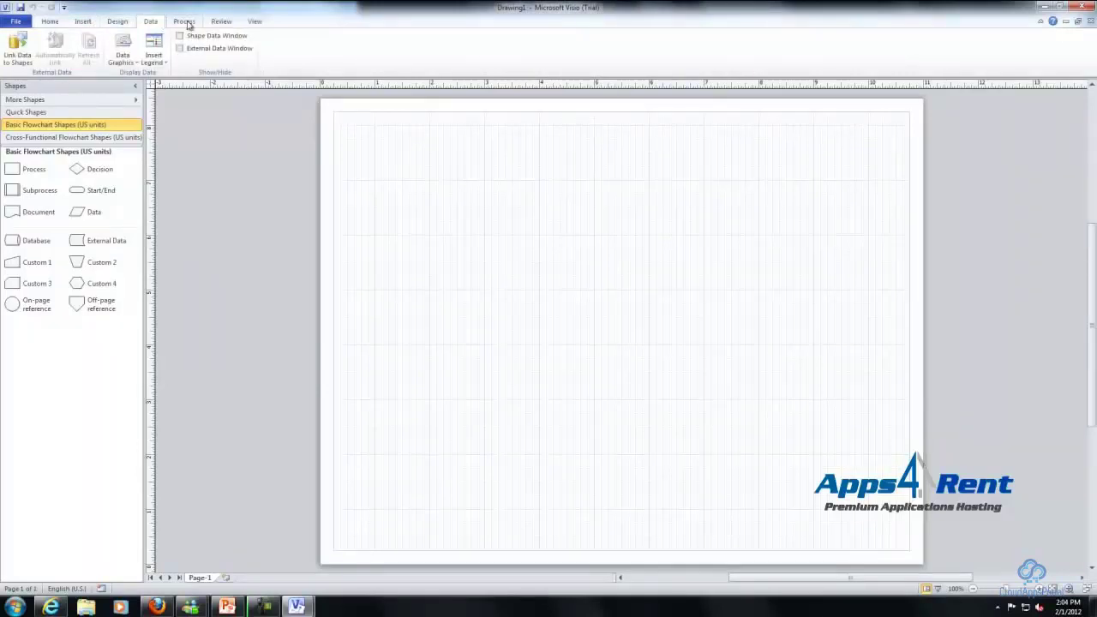
click(187, 23)
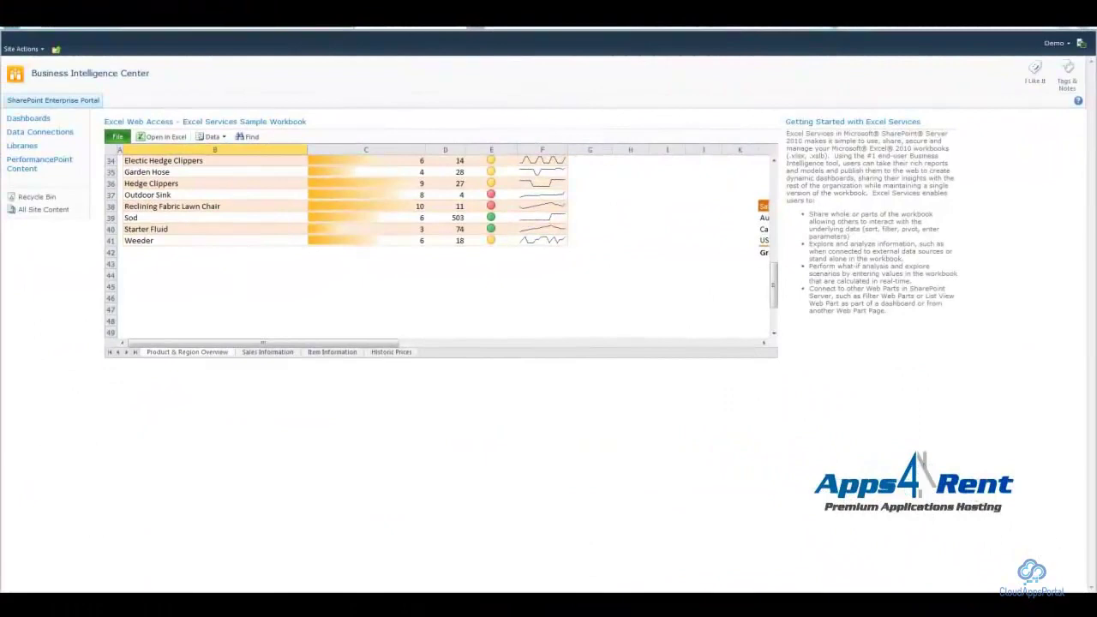
- Look through the Product & Region Overview, Sales Information, Item Information and Historic Prices sheets of the Excel Services sample workbook
drag(314, 120, 240, 124)
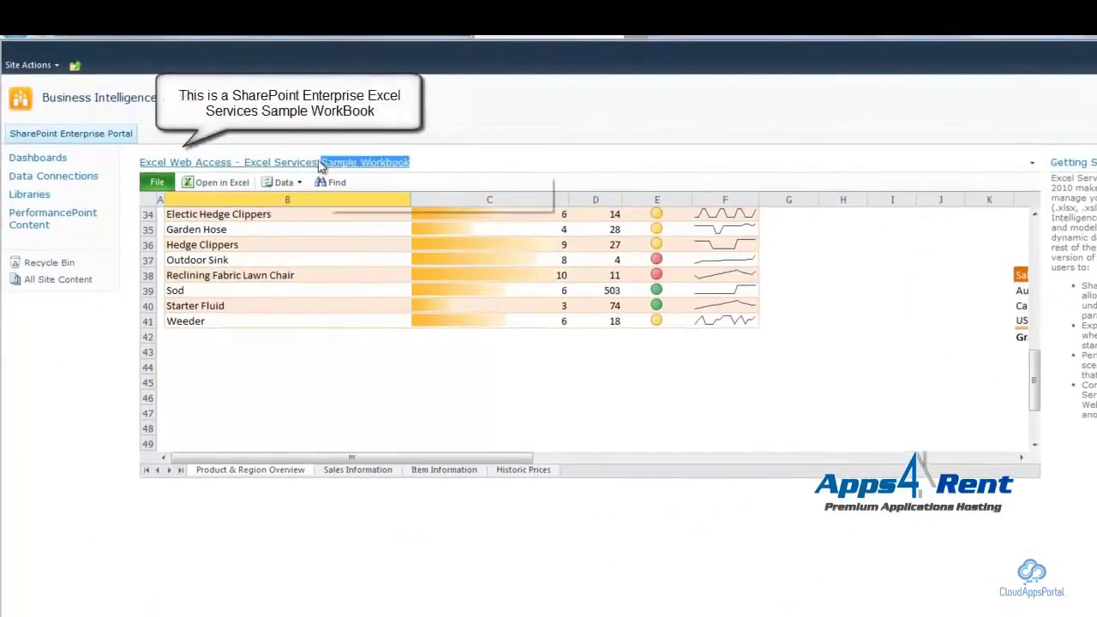
drag(320, 166, 176, 168)
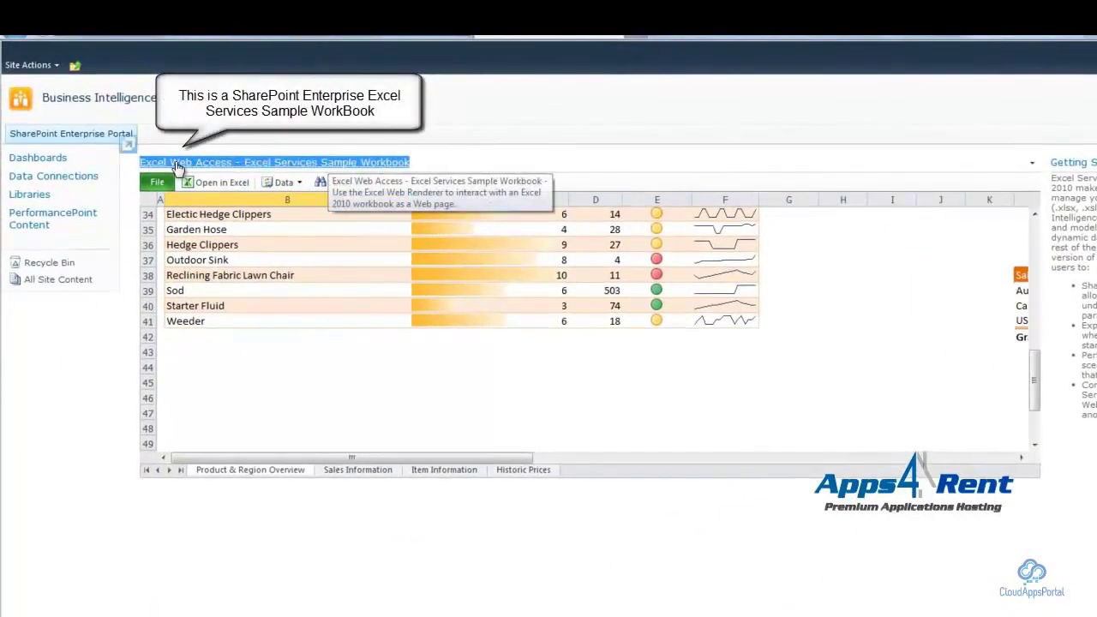
drag(1038, 407, 1024, 224)
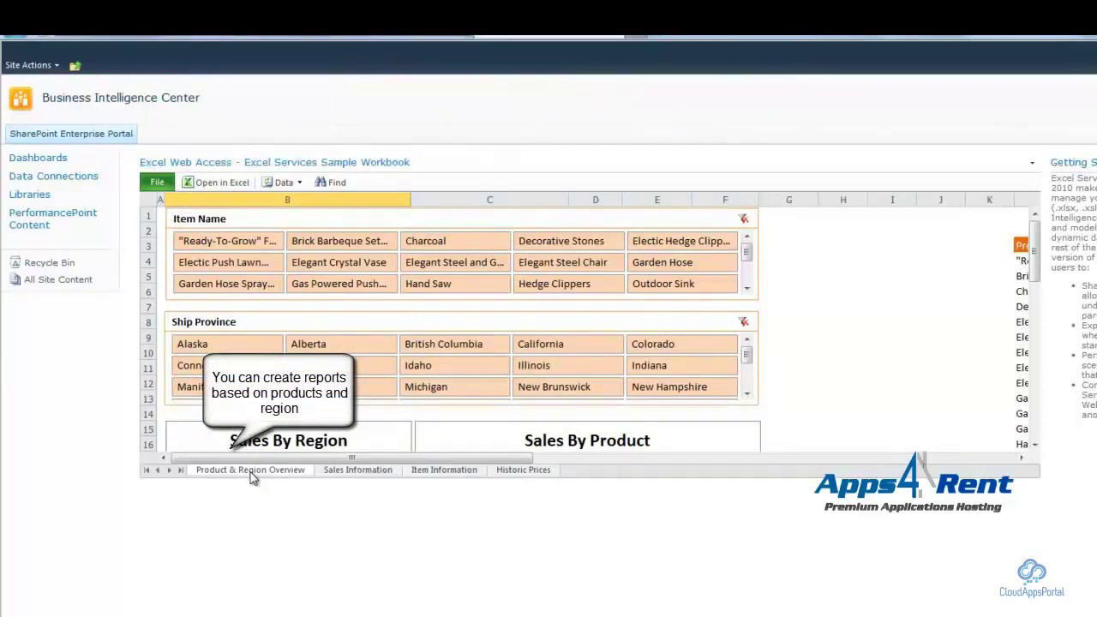
click(343, 476)
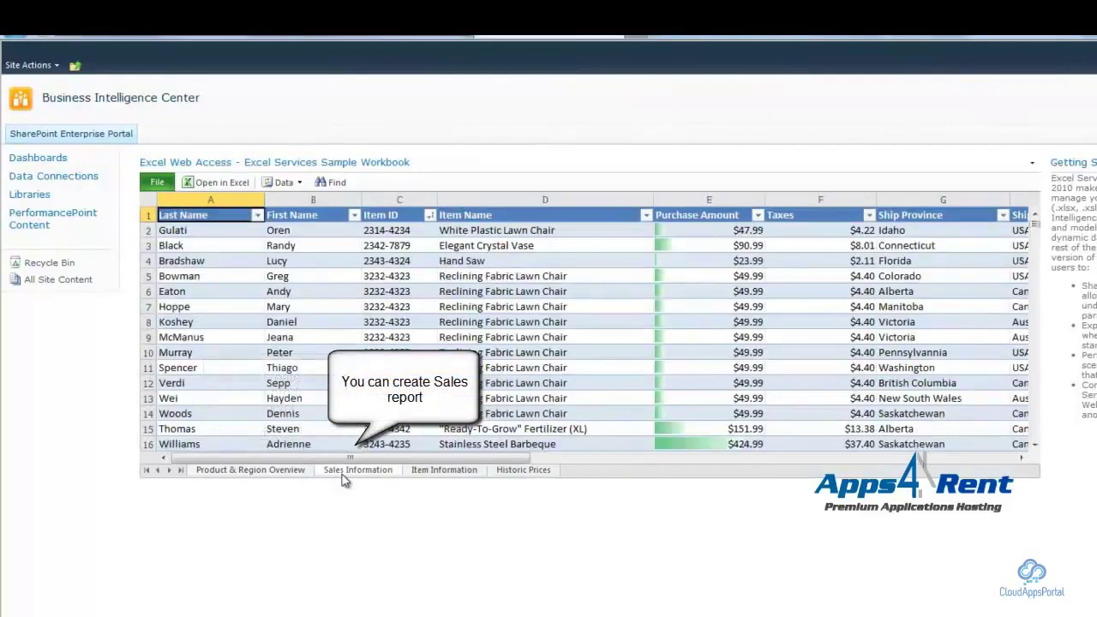
click(420, 477)
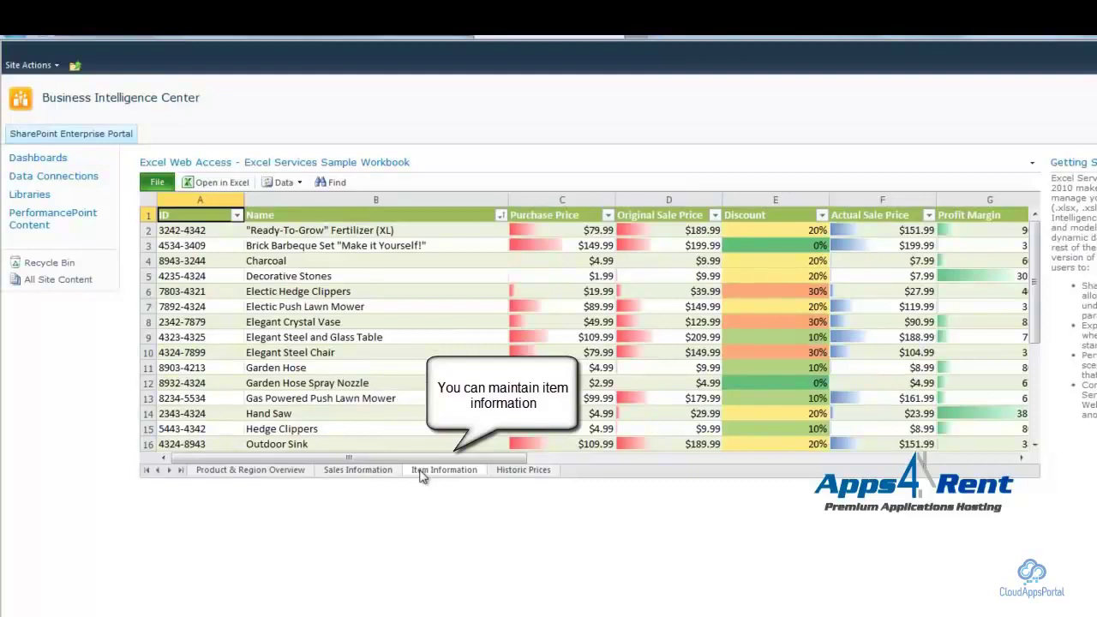
click(520, 471)
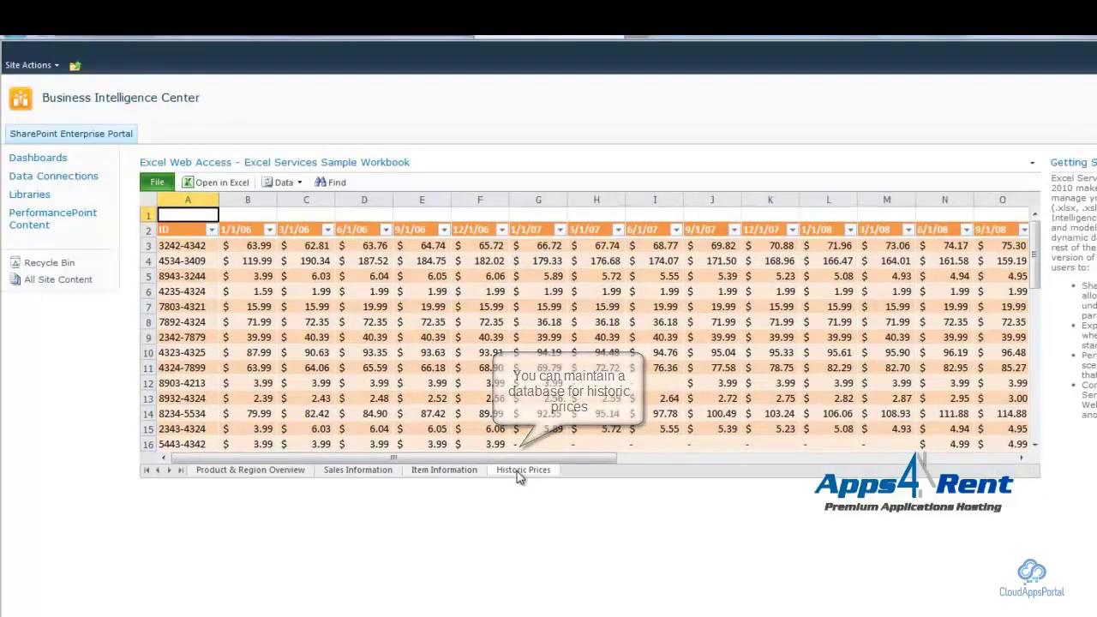
- Examine the Product & Region Overview sheet, from the slicers and sales charts down to the Most Ordered Items table
click(278, 474)
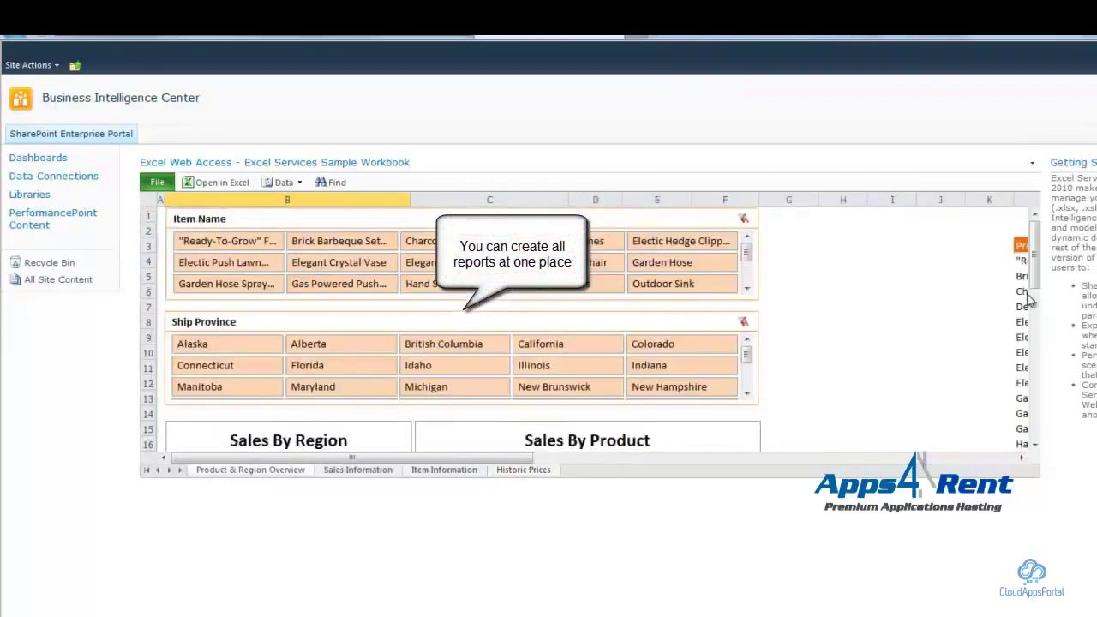
scroll(1038, 284, down, 5)
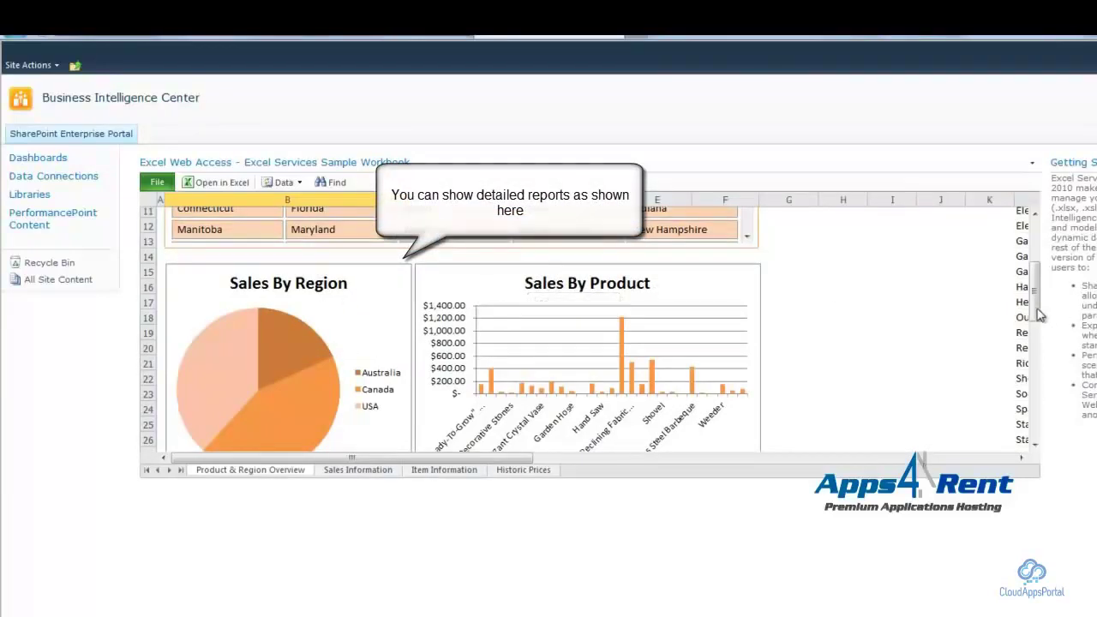
scroll(1038, 312, down, 3)
scroll(1044, 353, down, 1)
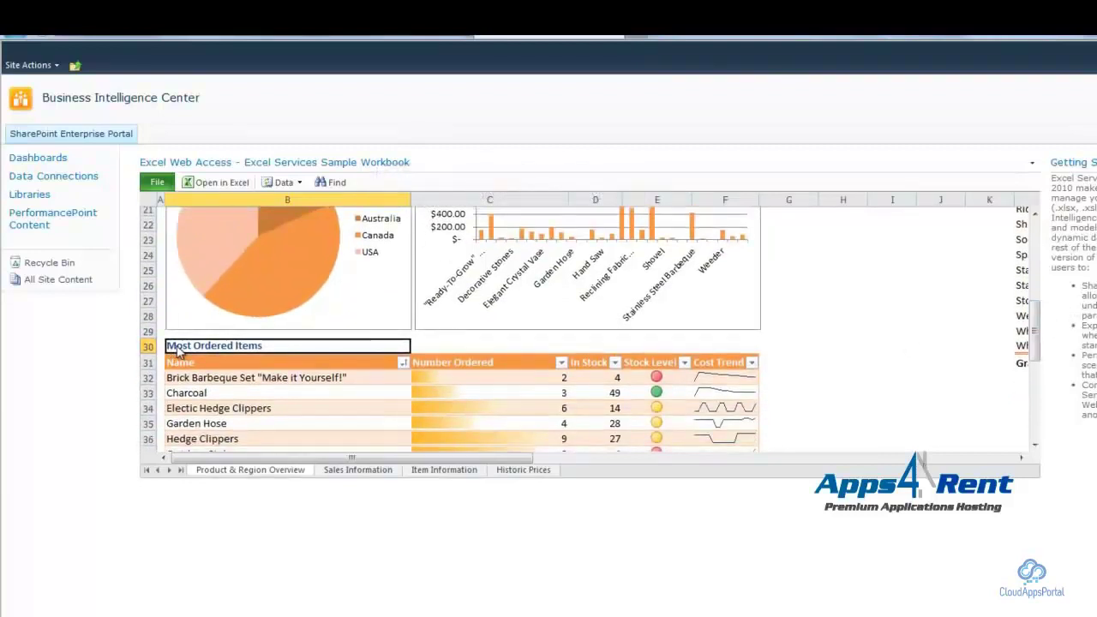
- Inspect the Sales Information sheet, including the sort and filter options of the Last Name column
click(348, 470)
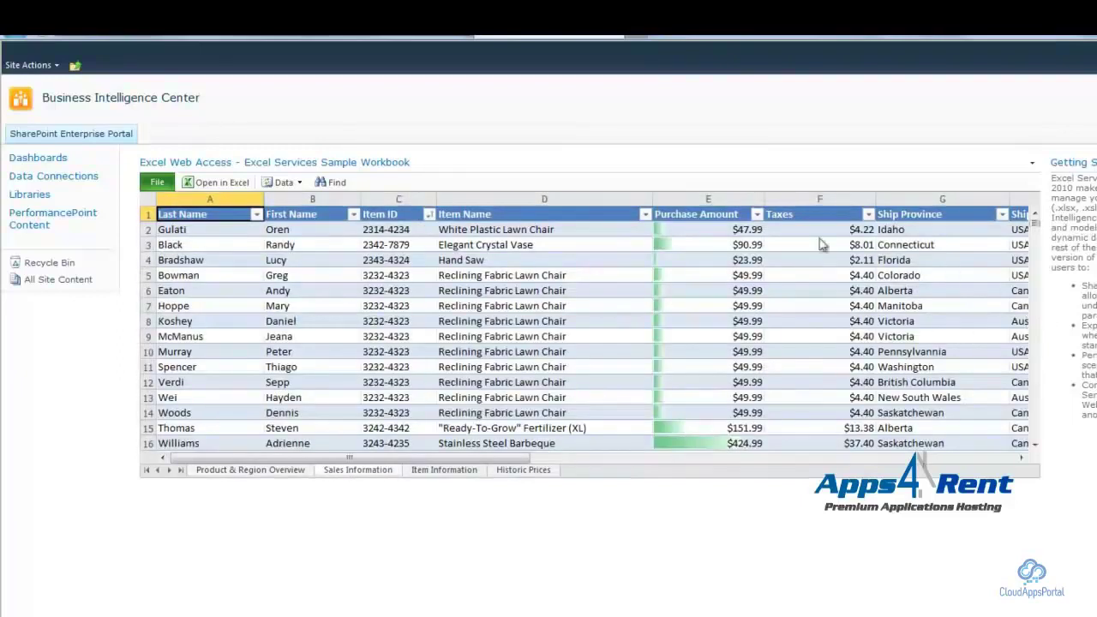
click(257, 215)
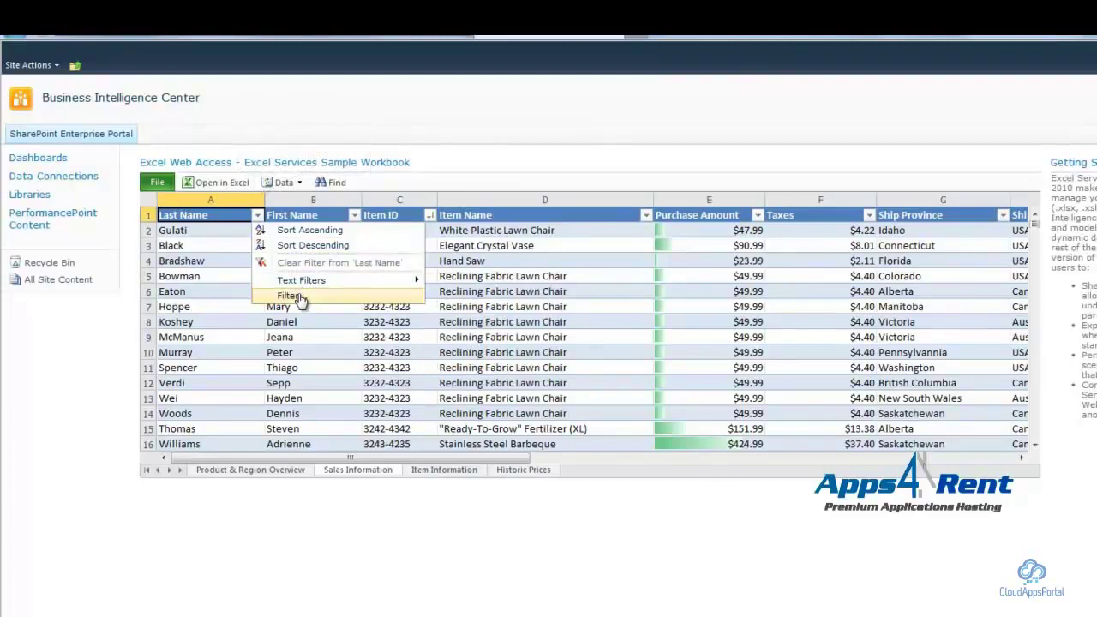
click(1035, 452)
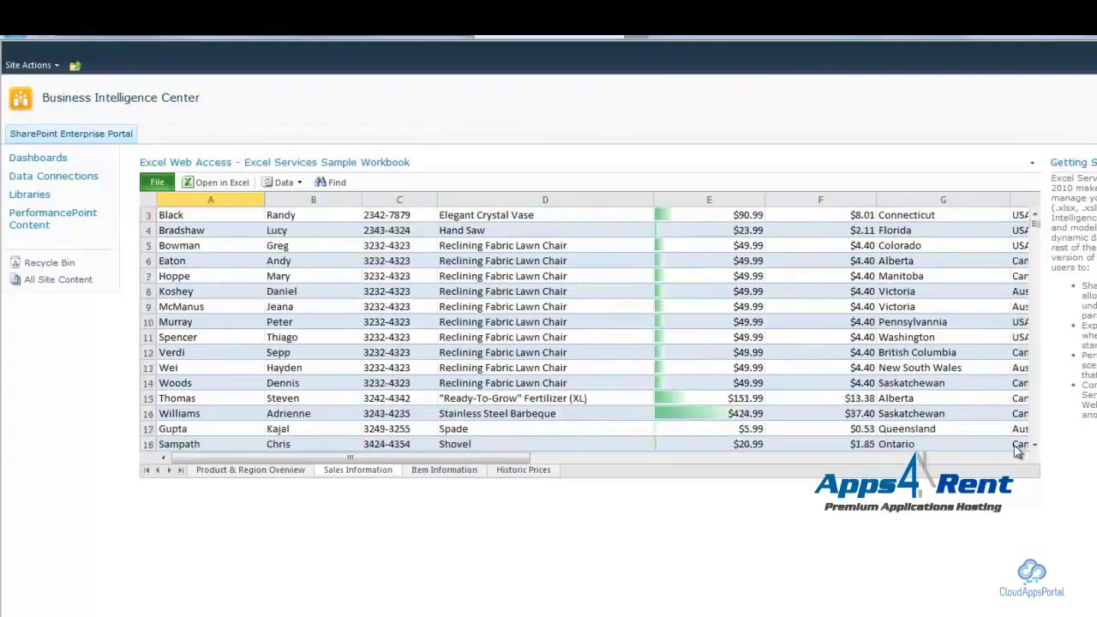
- Open the sample workbook in Excel and review its overview, Sales Information, Item Information and Historic Prices sheets
click(237, 183)
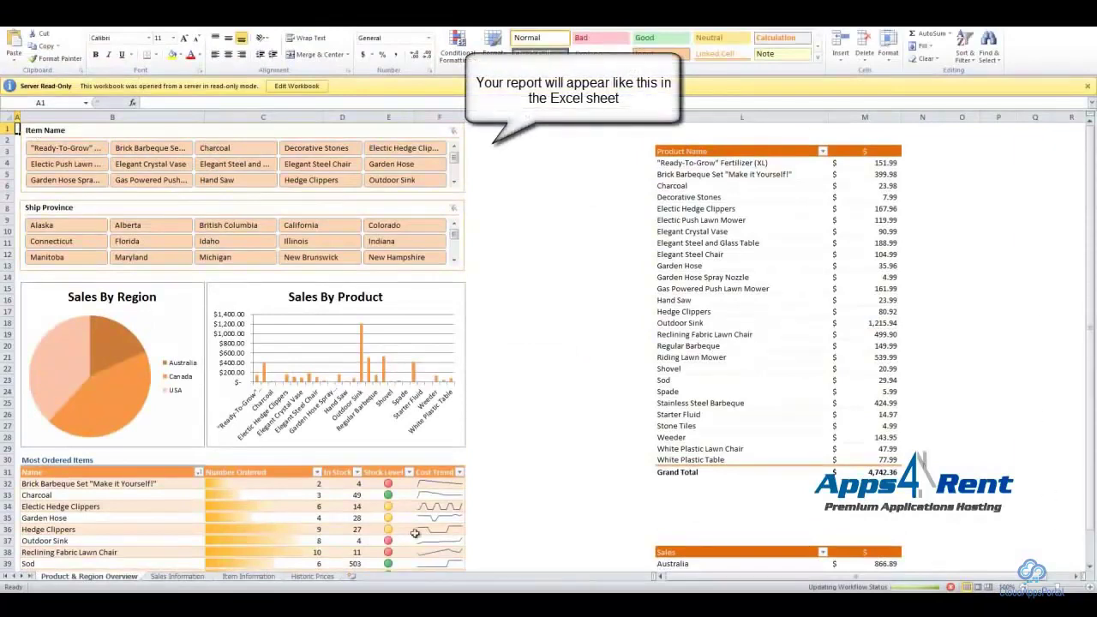
click(662, 409)
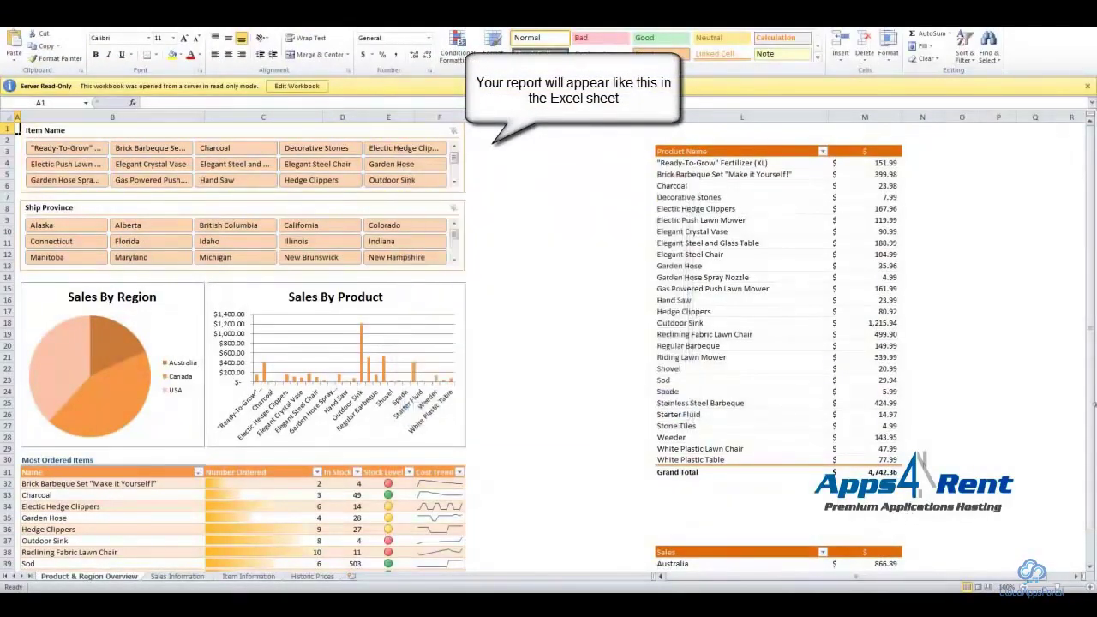
scroll(1092, 428, down, 1)
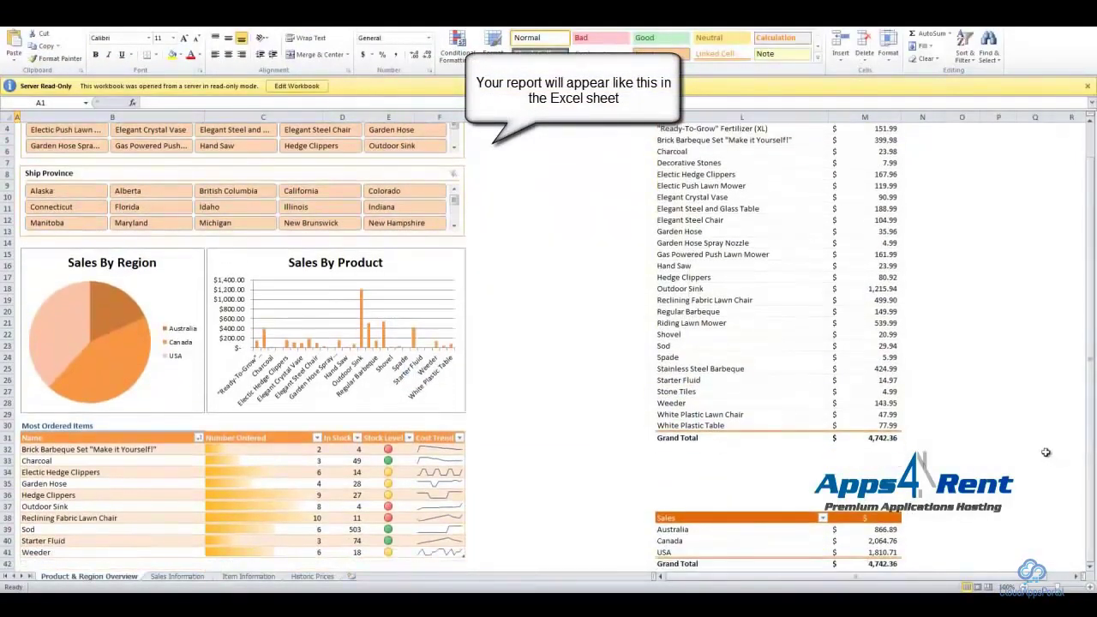
click(164, 578)
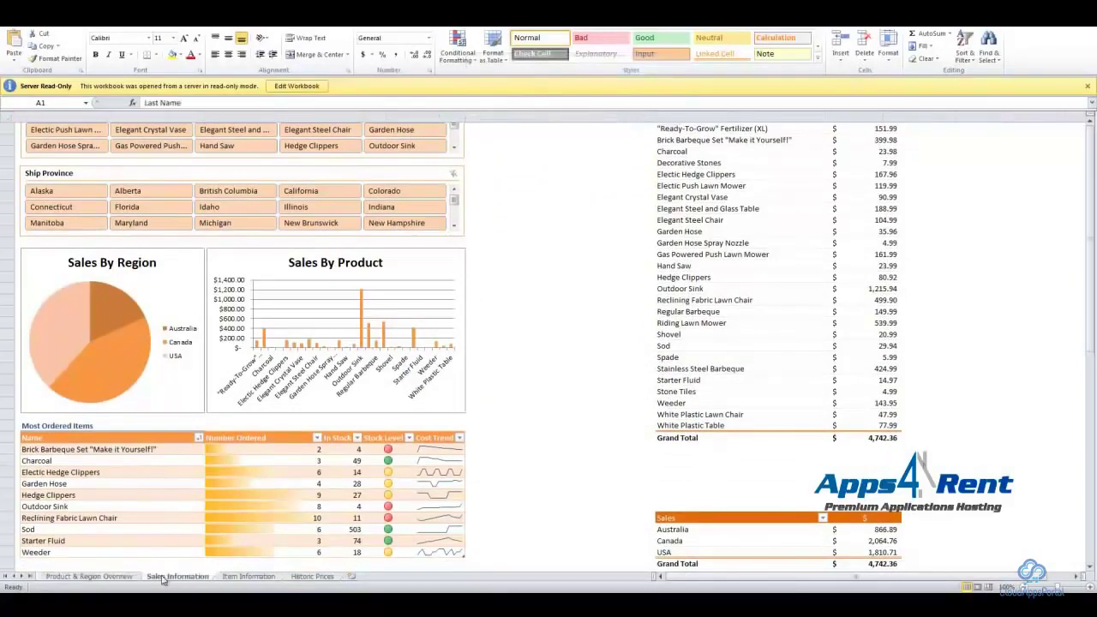
click(268, 579)
click(297, 580)
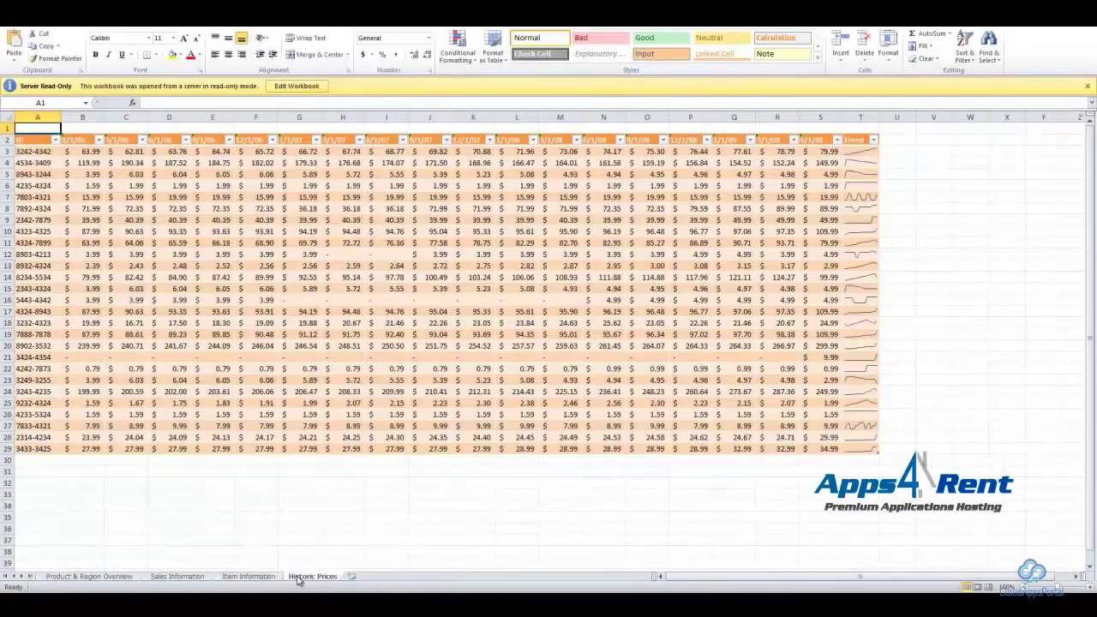
click(122, 578)
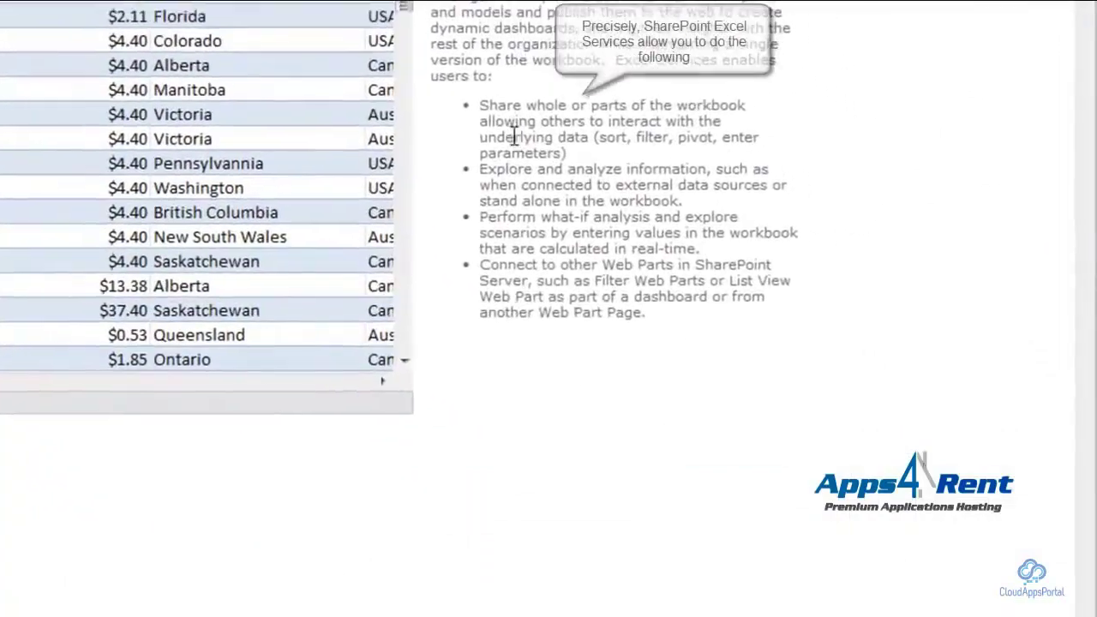
- Read the Excel Services capabilities: workbook sharing, data exploration, what-if analysis and connections to other Web Parts, highlighting each point
drag(483, 109, 562, 148)
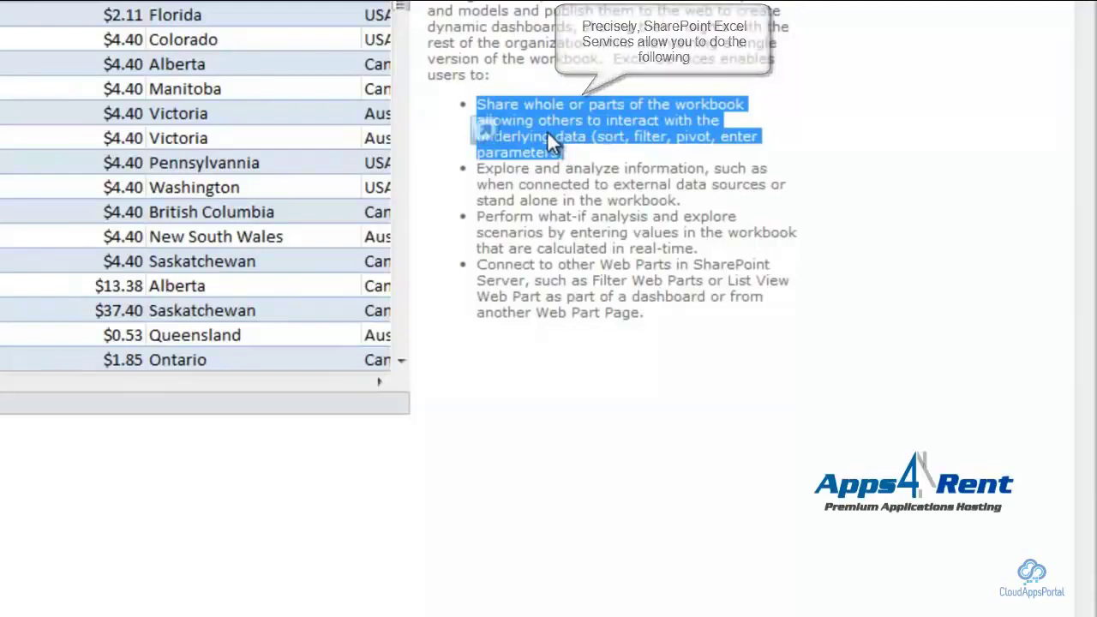
drag(479, 169, 681, 201)
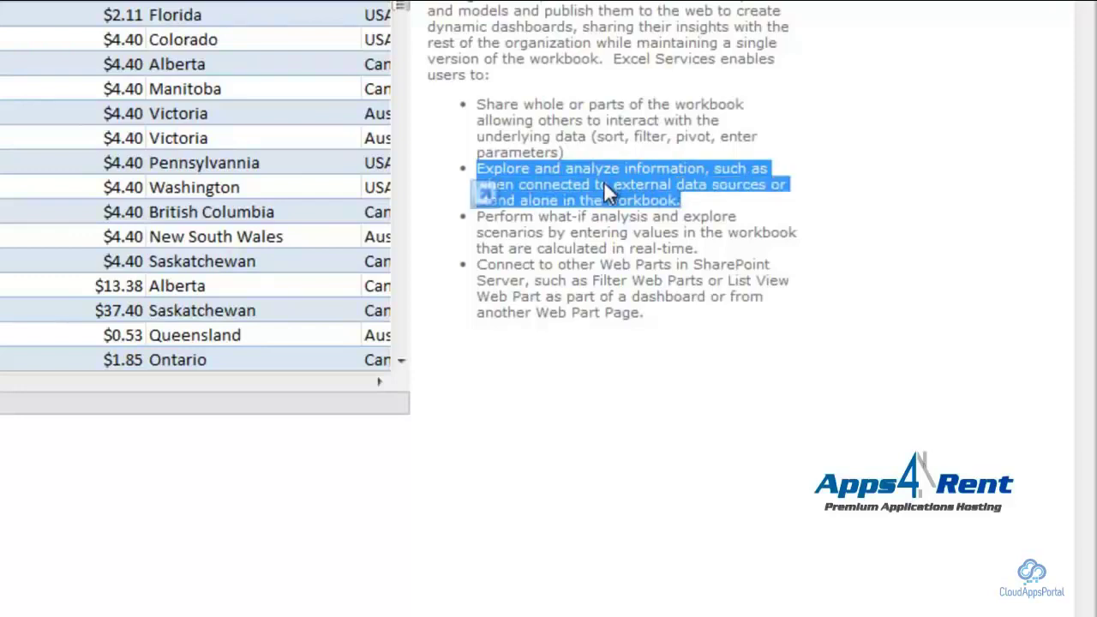
click(557, 235)
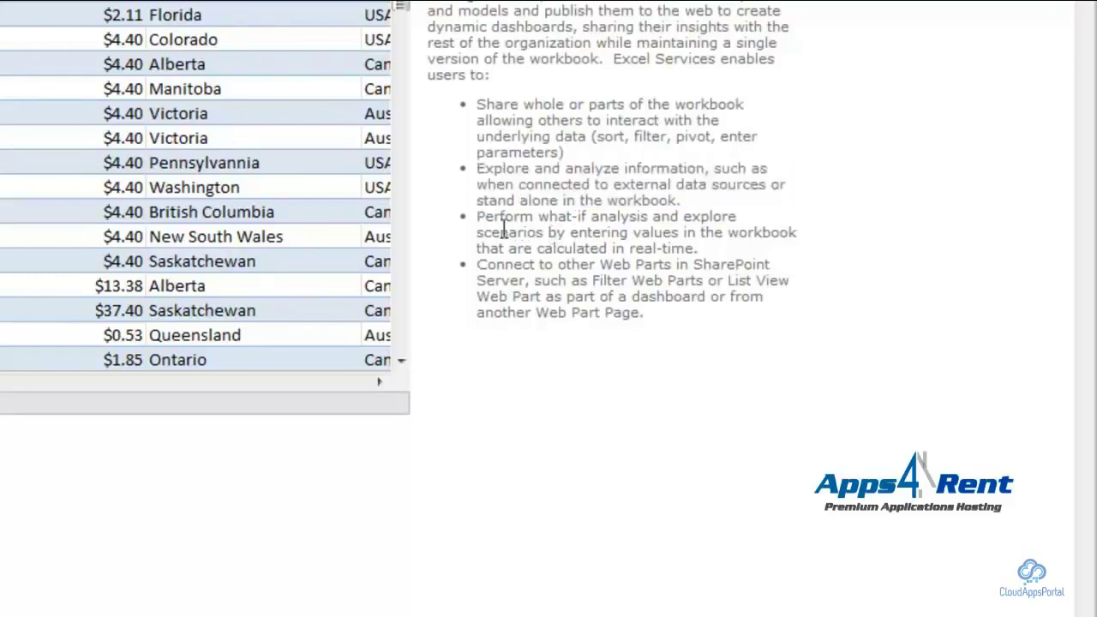
drag(479, 217, 698, 248)
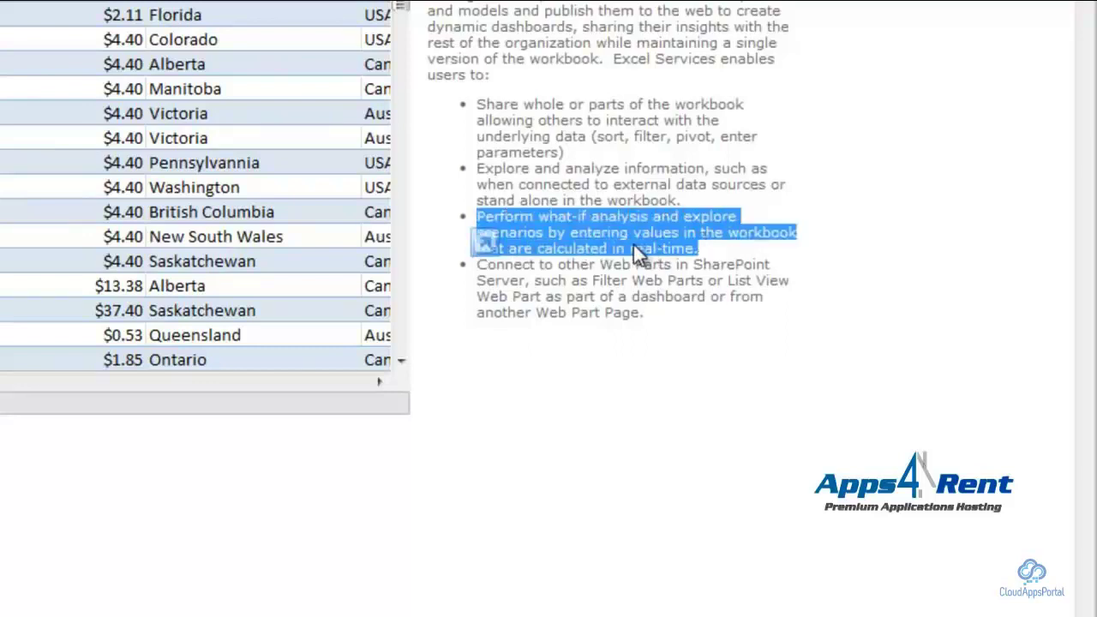
click(570, 296)
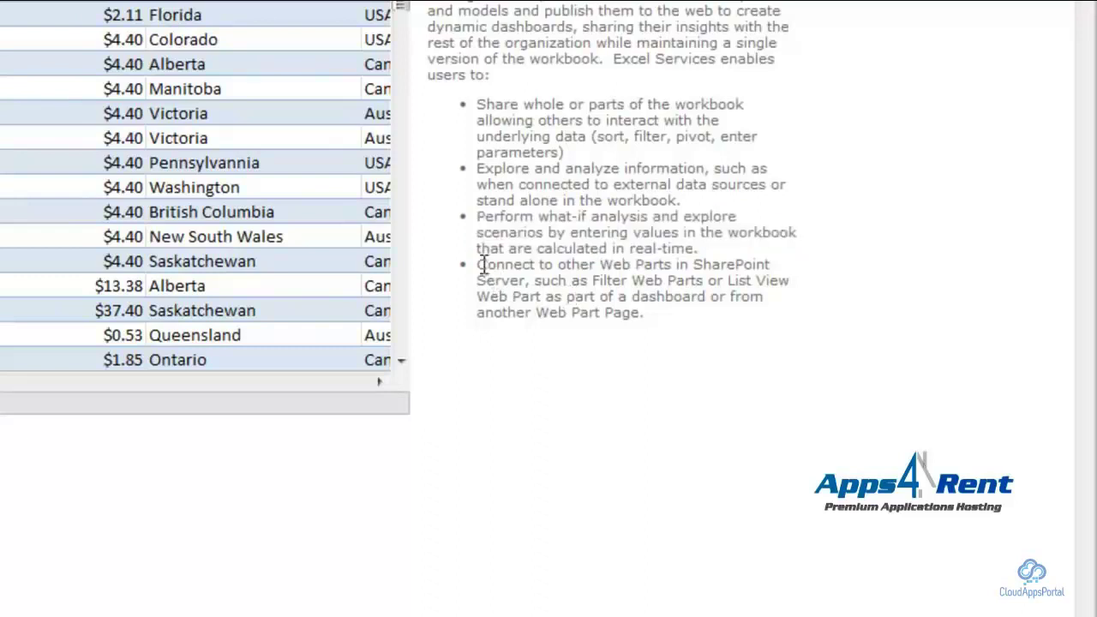
drag(479, 266, 643, 314)
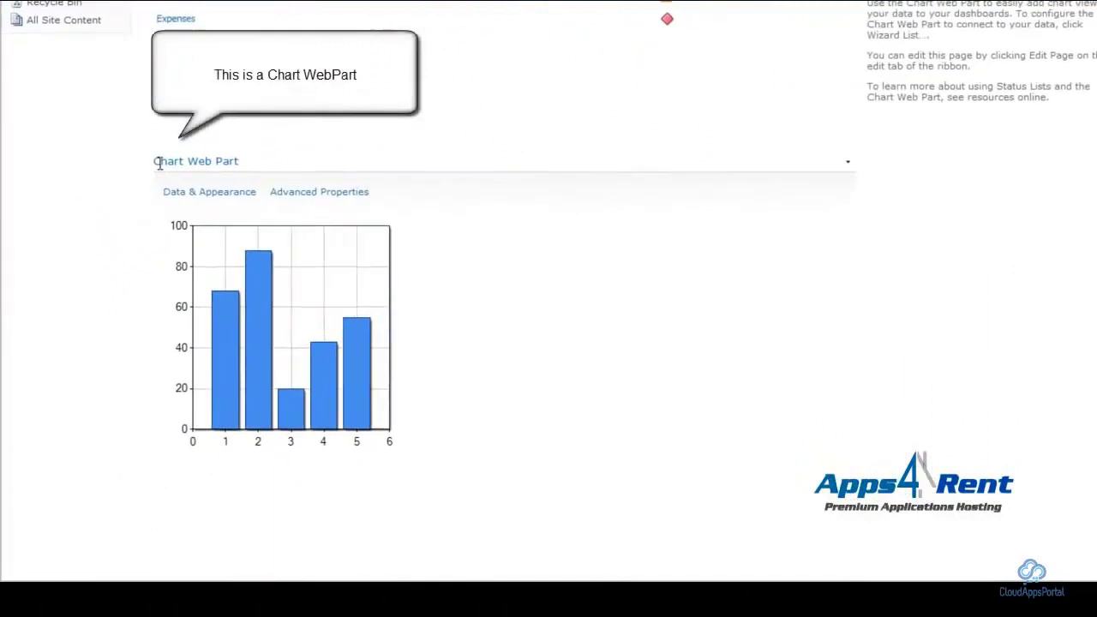
- Start the Customize Your Chart wizard from the Chart Web Part's data and appearance settings
drag(156, 161, 239, 163)
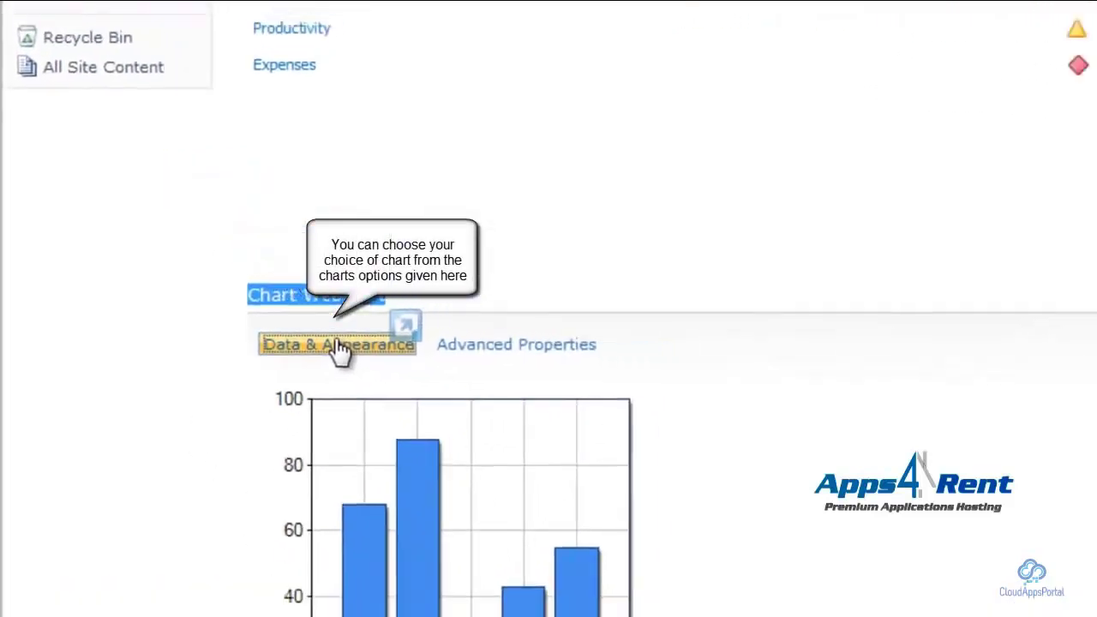
click(347, 346)
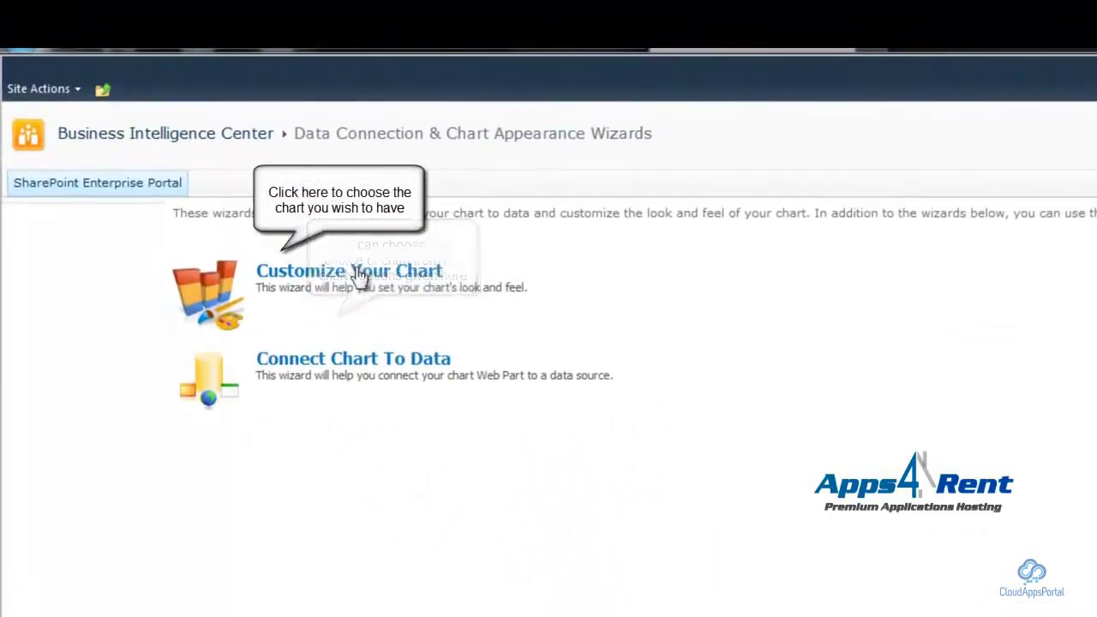
click(359, 274)
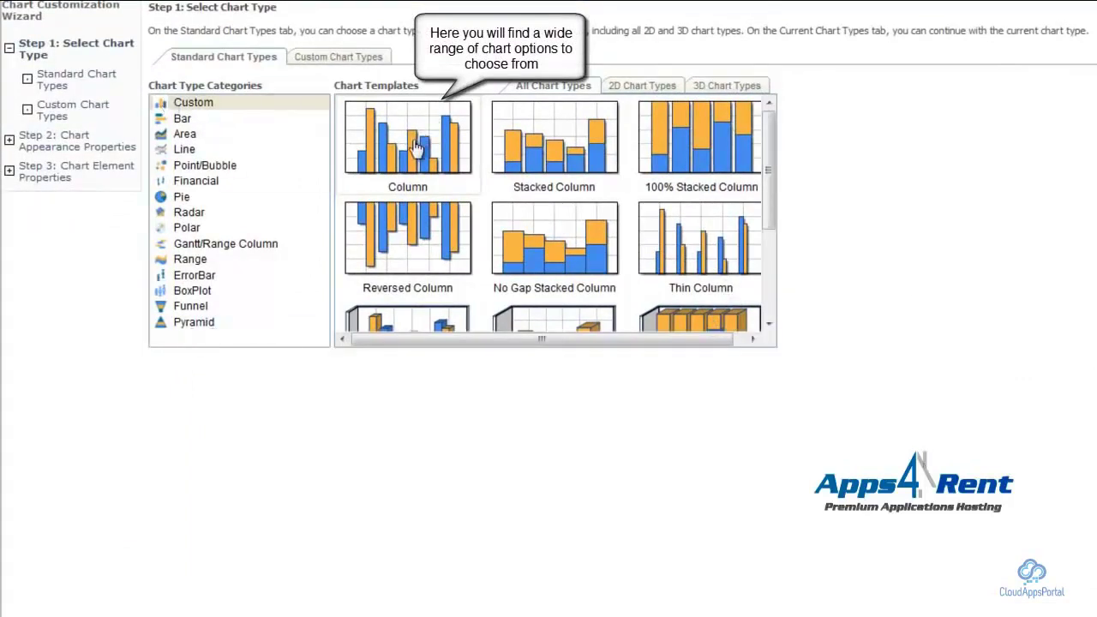
- Try the 100% Stacked Column template and browse the remaining column chart templates
click(699, 146)
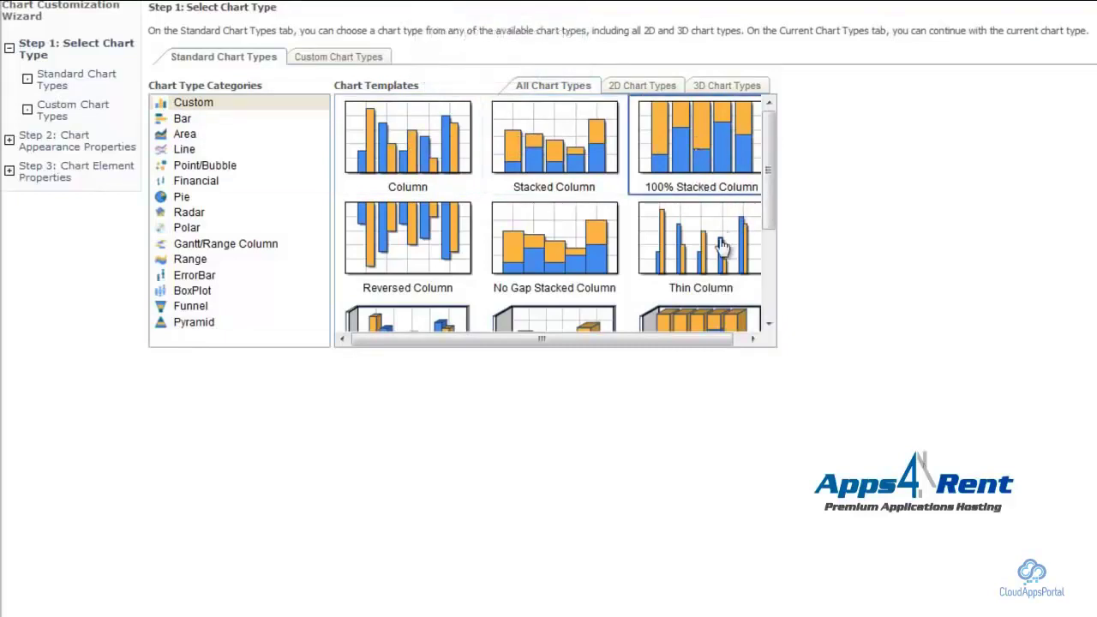
scroll(508, 328, down, 1)
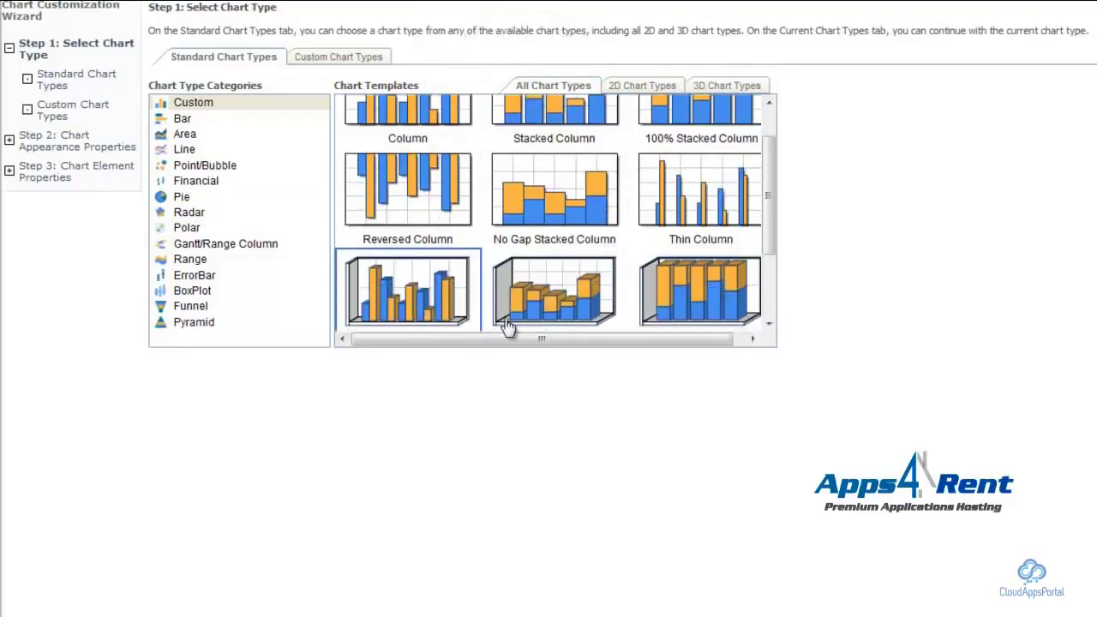
drag(768, 227, 776, 365)
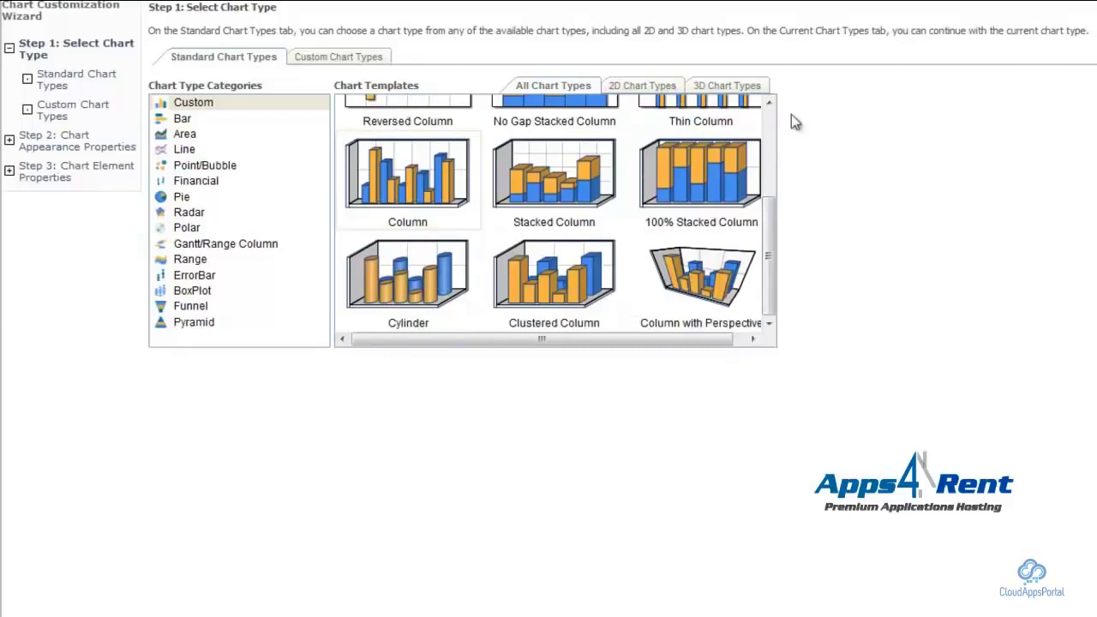
- Choose the Bar chart category and compare its 2D chart templates with its 3D ones
click(182, 120)
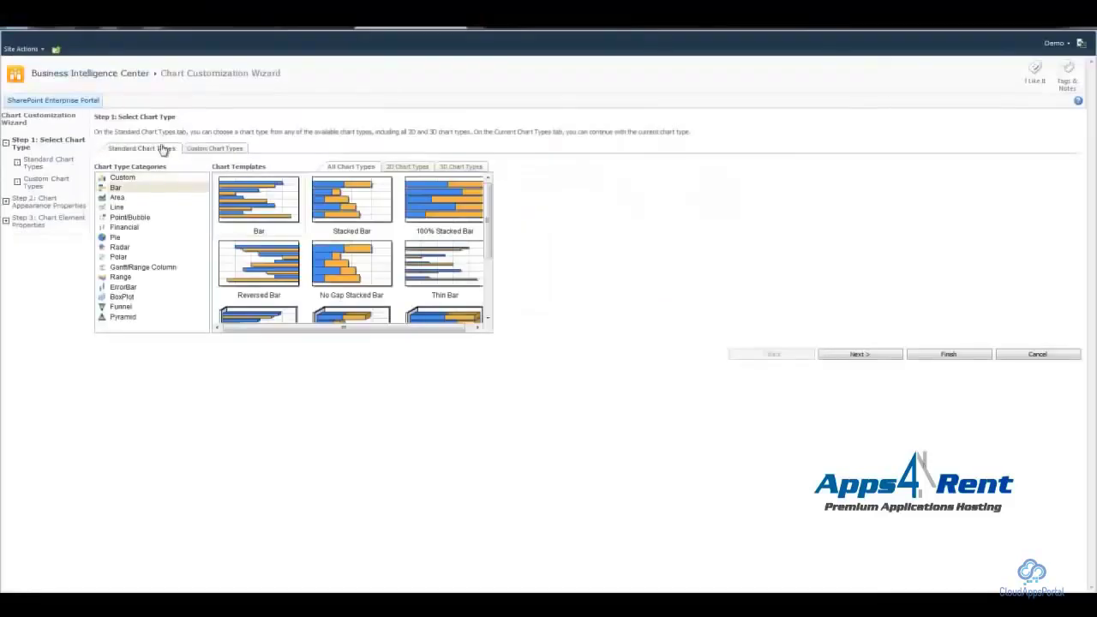
click(407, 166)
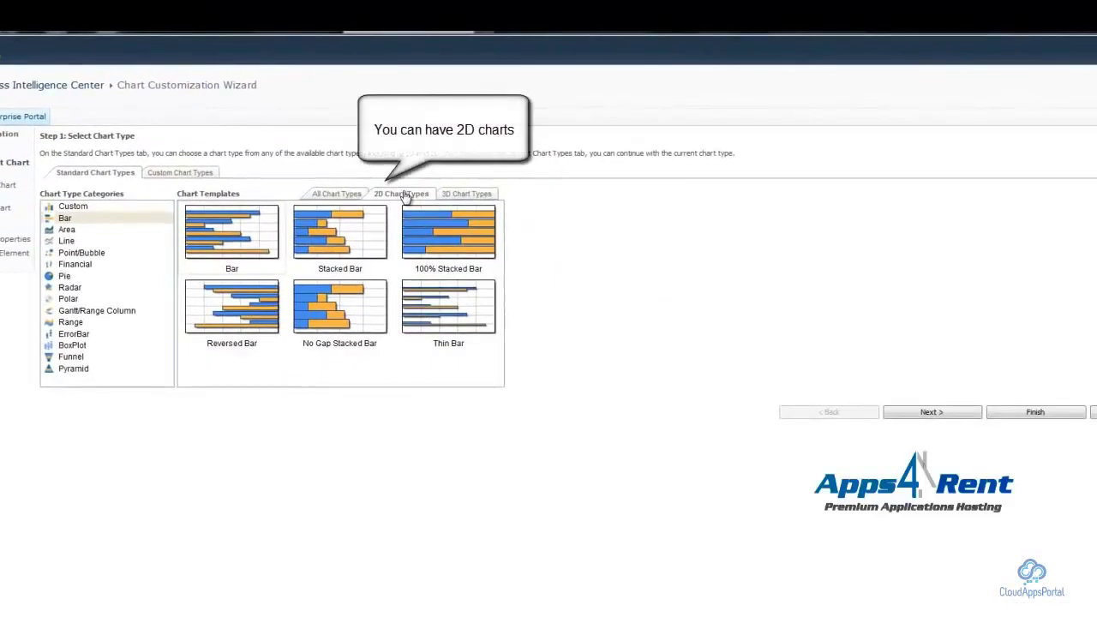
click(455, 194)
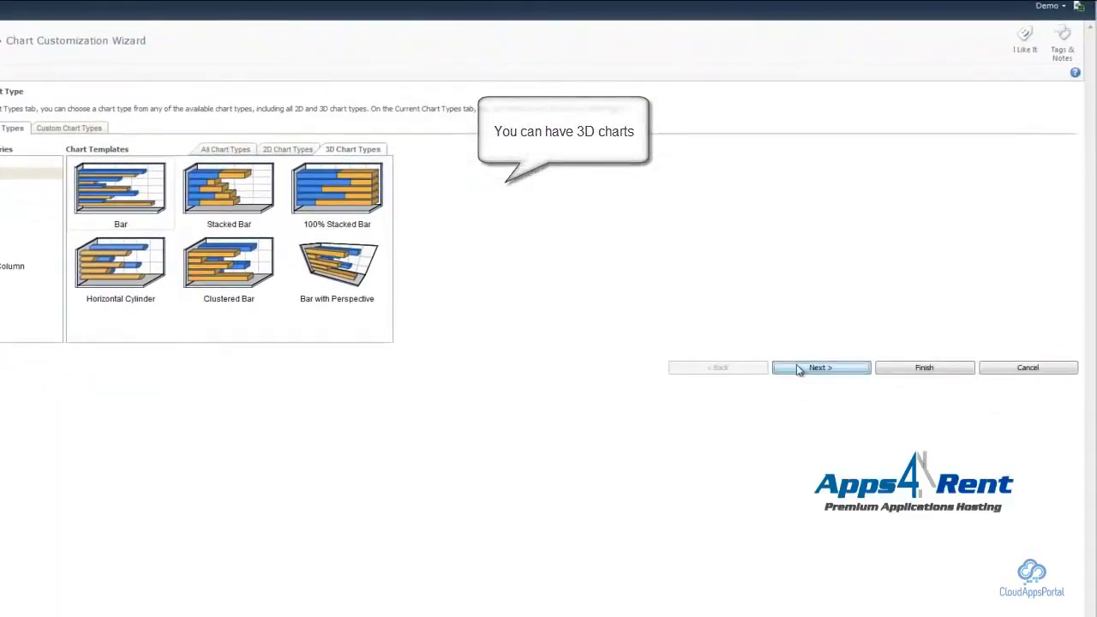
- Apply the Green Blue theme and the Cylinder drawing style to the 3D bar chart
click(798, 368)
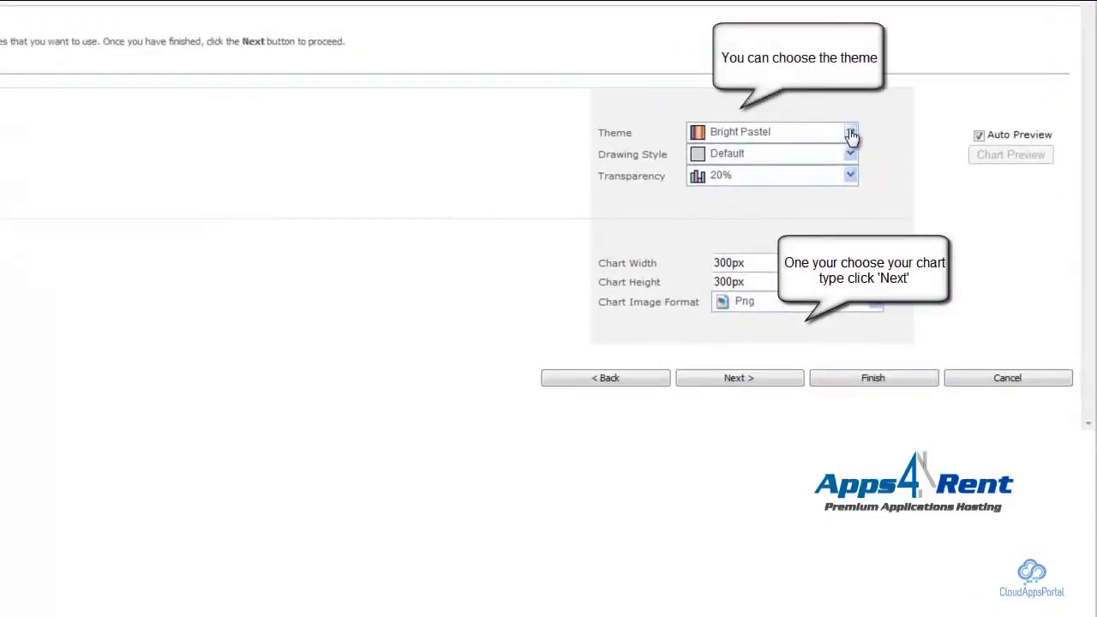
click(851, 134)
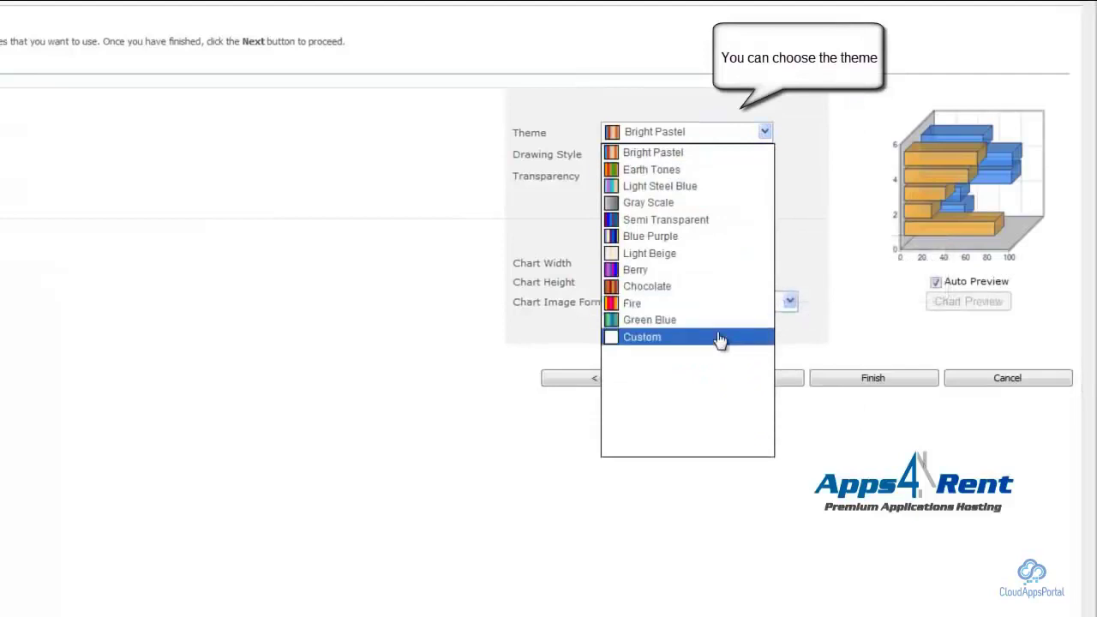
click(643, 319)
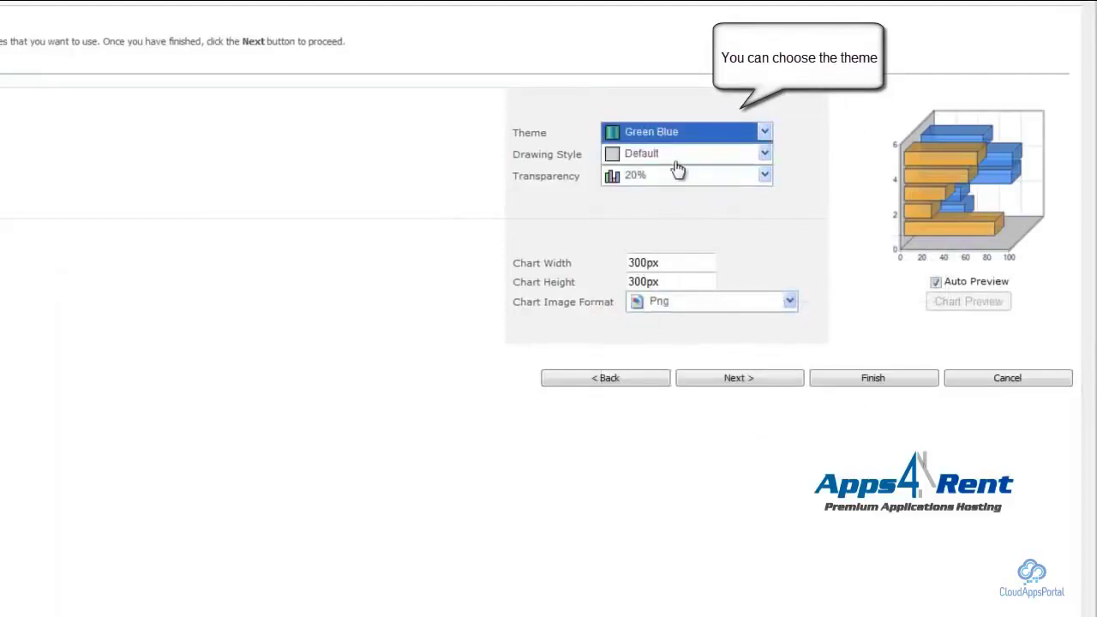
click(765, 157)
click(765, 157)
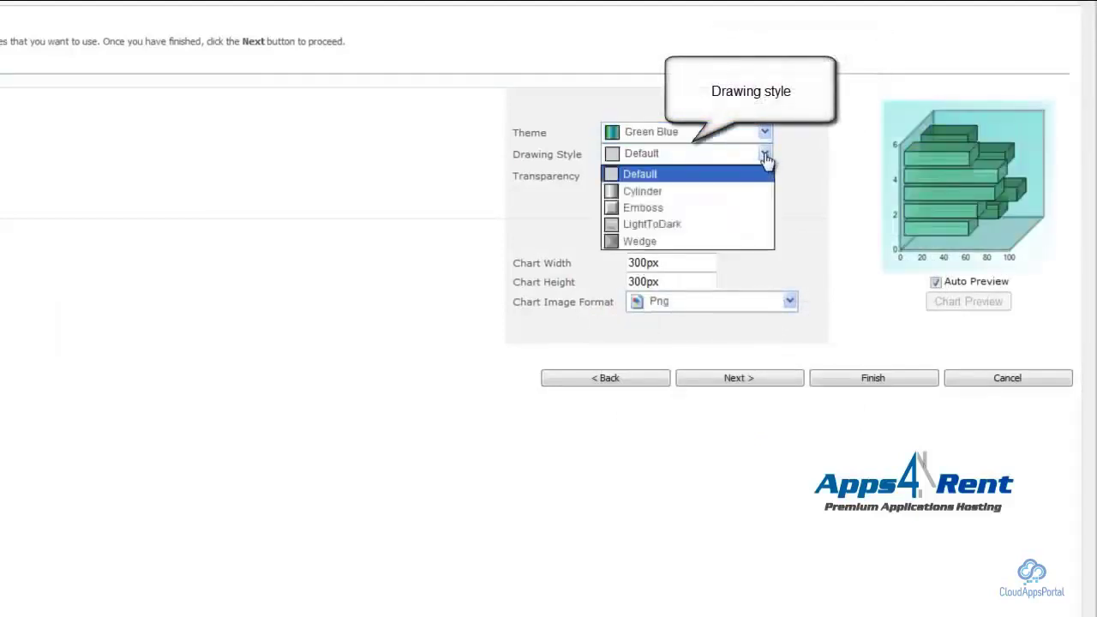
click(652, 192)
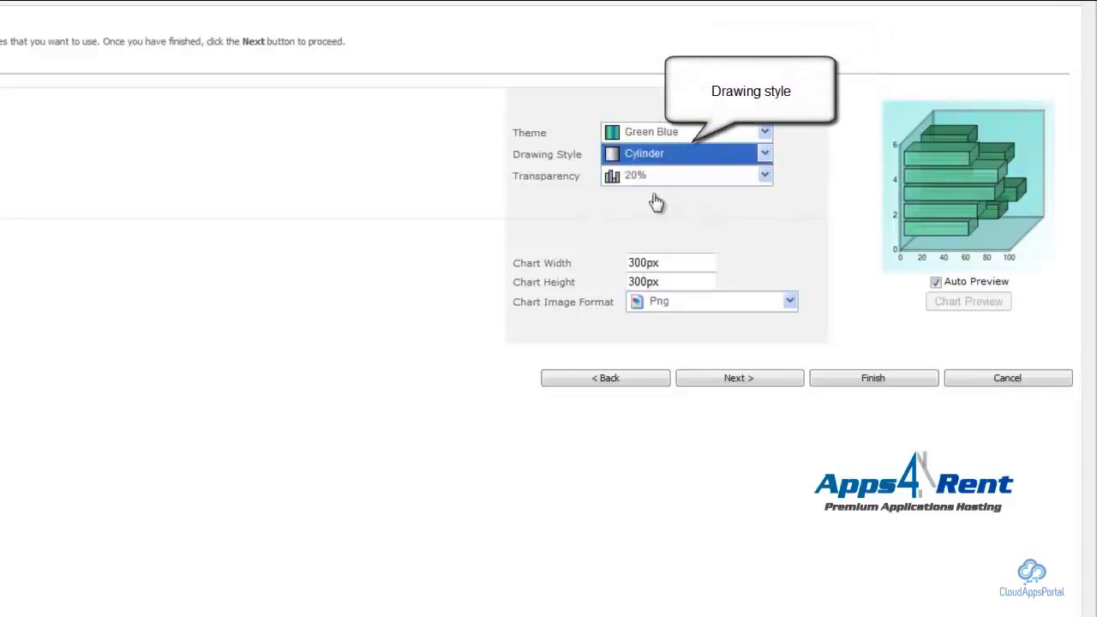
- Set the chart's transparency to 10% and check the chart image format options, keeping Png
click(766, 180)
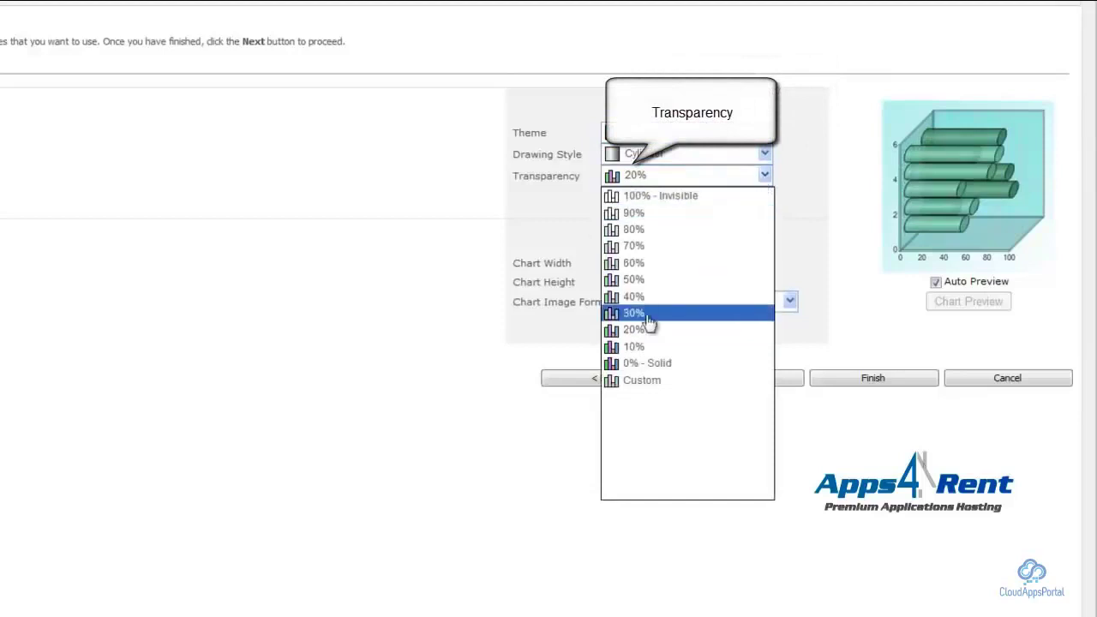
click(637, 349)
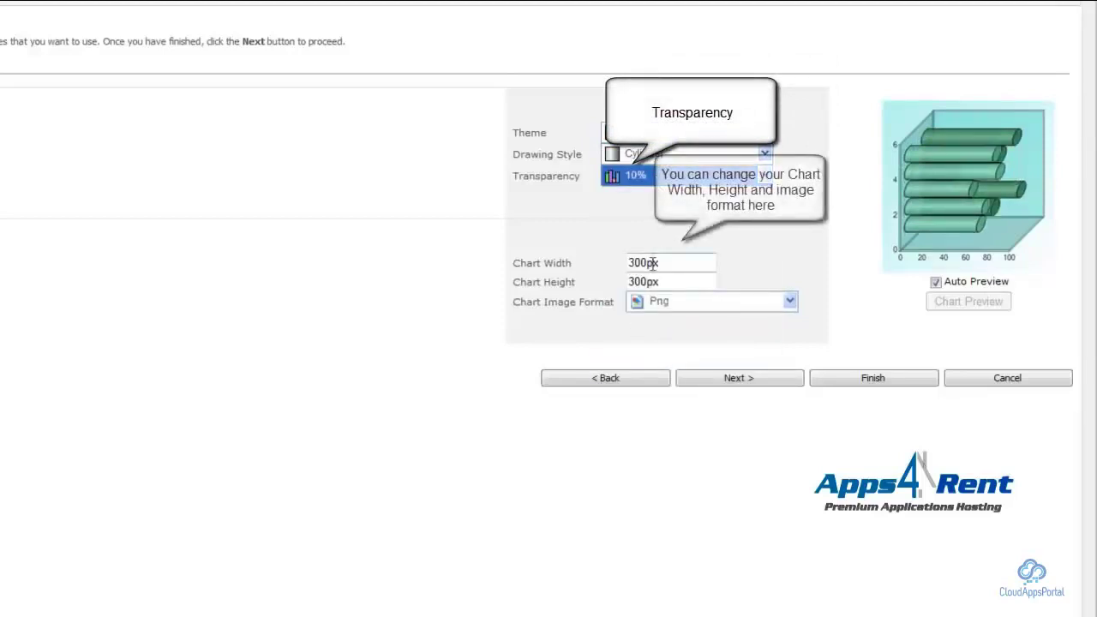
click(669, 305)
click(671, 307)
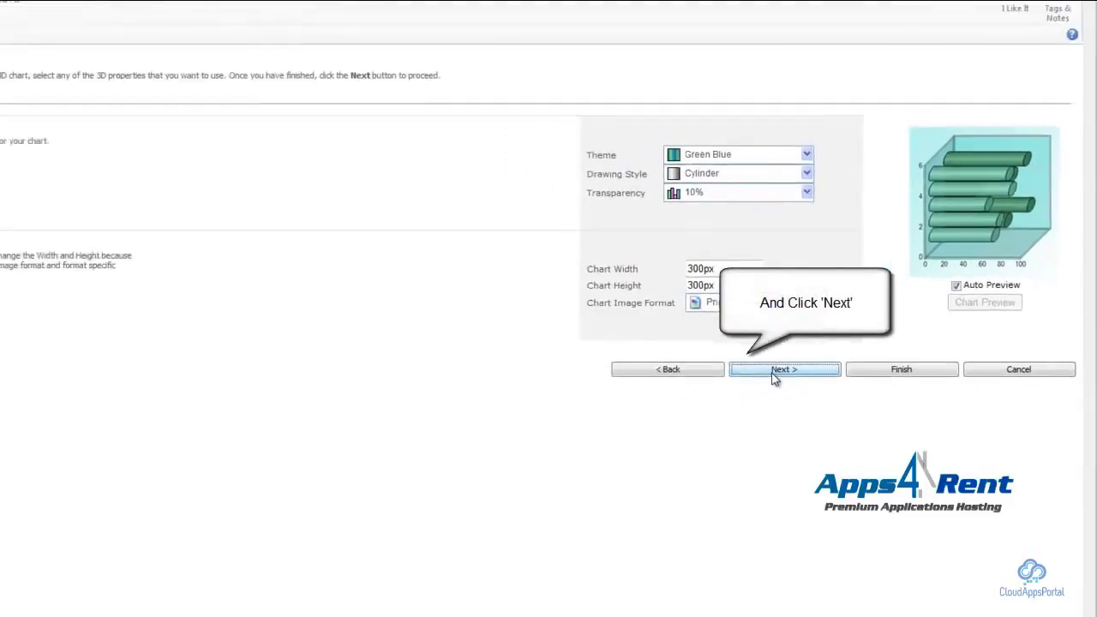
- Proceed to the chart element properties and show the chart title "Test" in the leftmost position along the chart's top edge
click(774, 378)
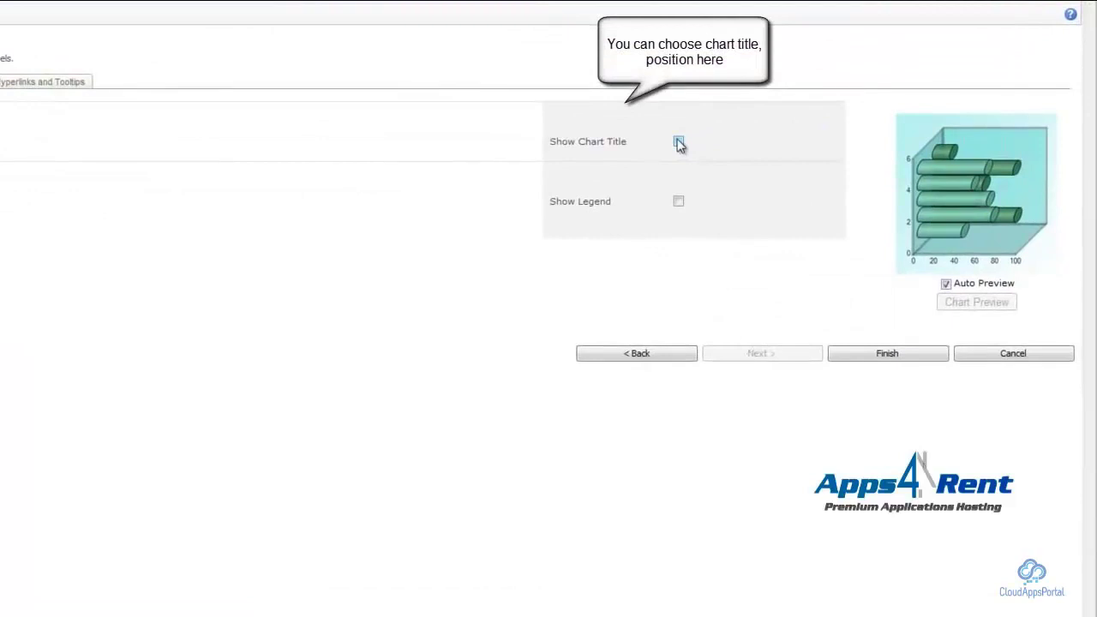
click(678, 143)
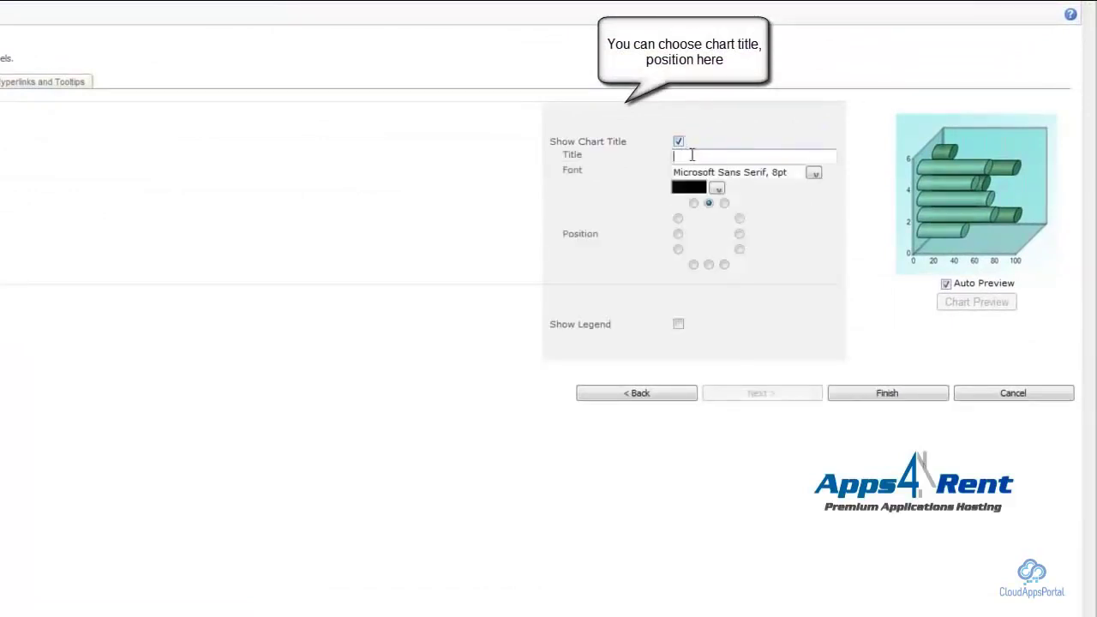
text(Test)
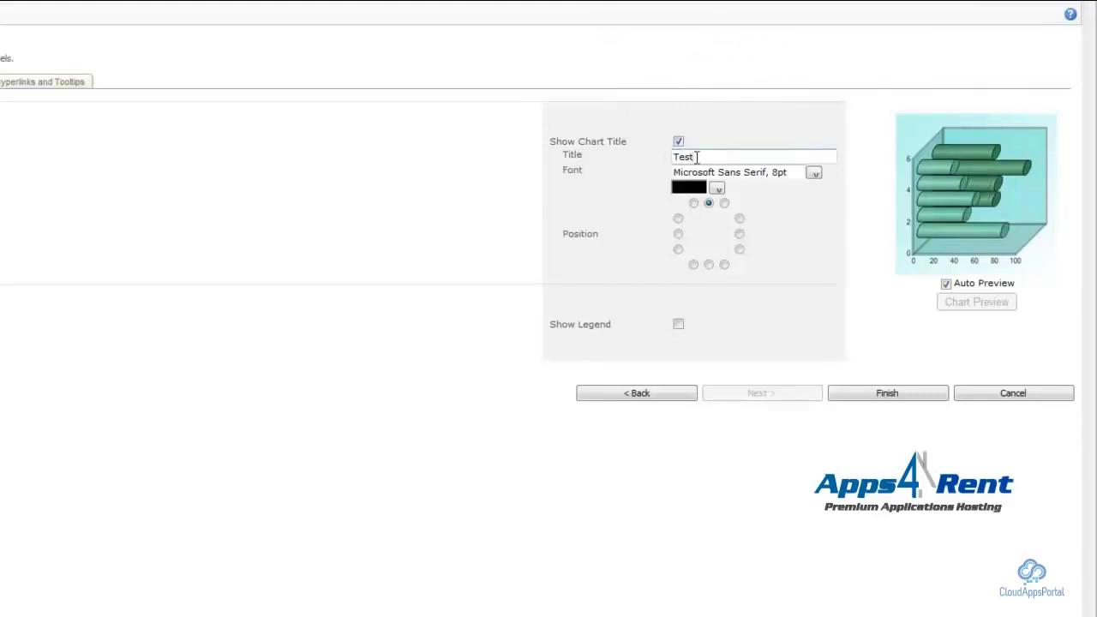
click(740, 219)
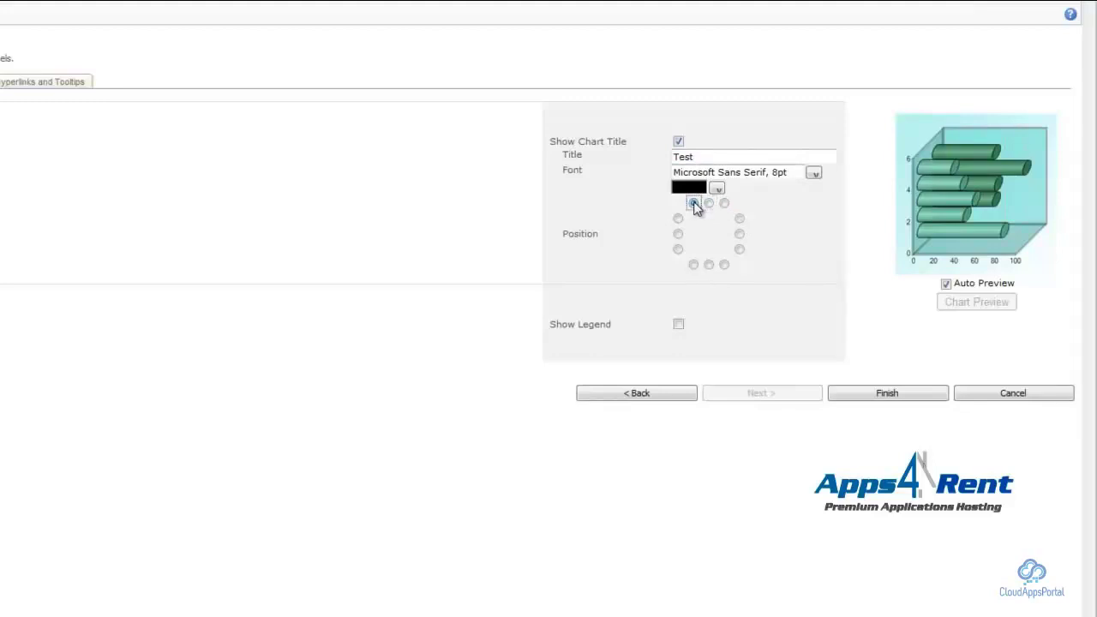
- Show the chart legend and open its font settings
click(678, 324)
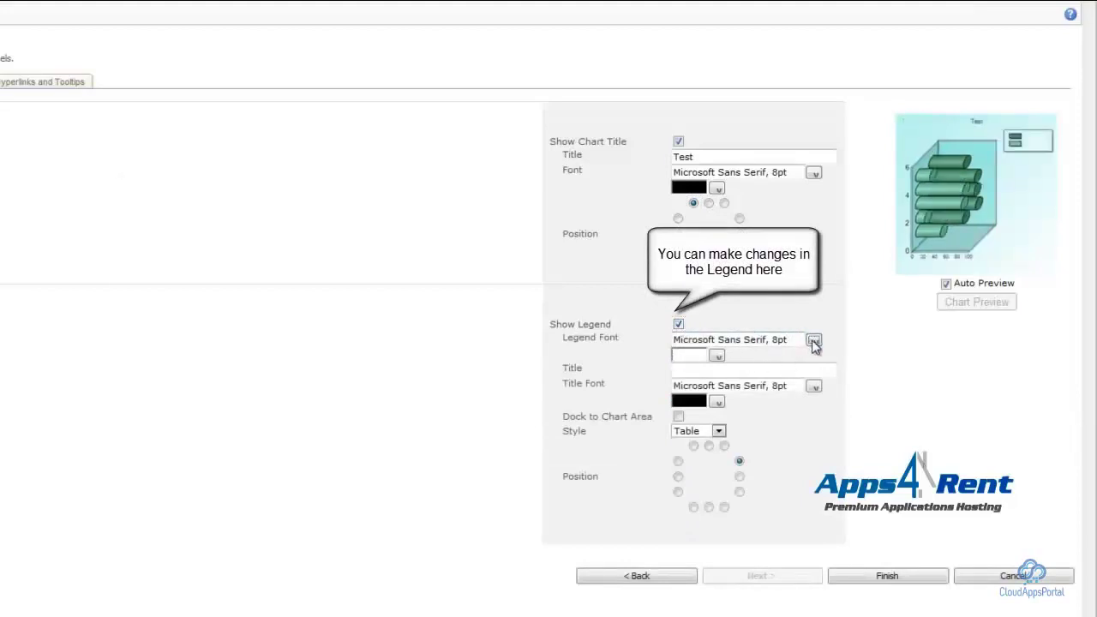
click(814, 341)
click(517, 185)
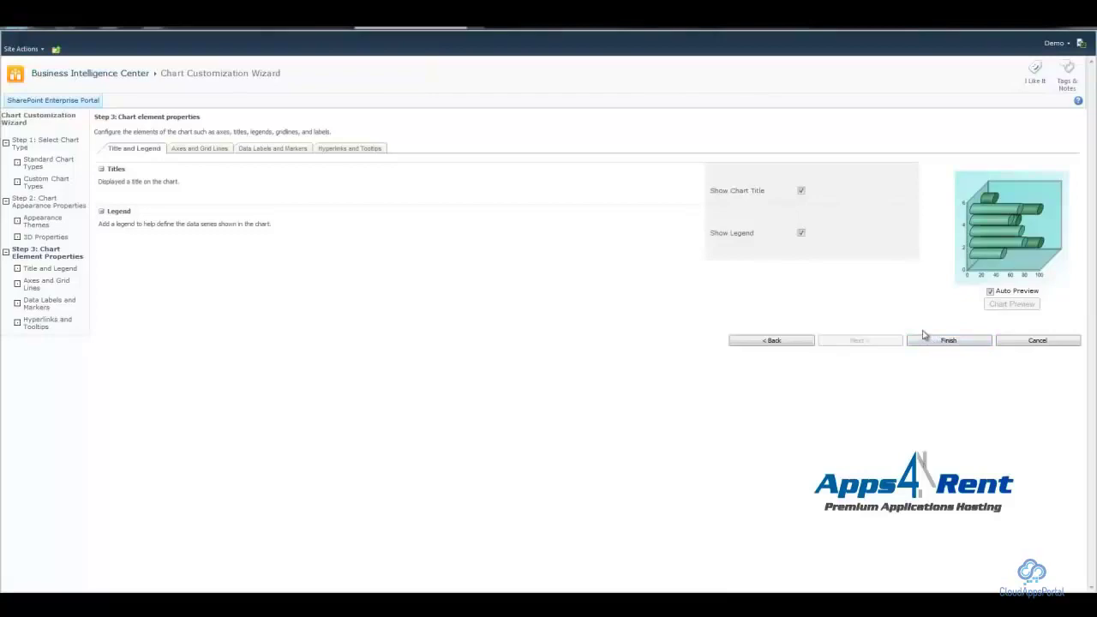
- Review the chart element settings for axes and grid lines, data labels and markers, and hyperlinks and tooltips
click(224, 150)
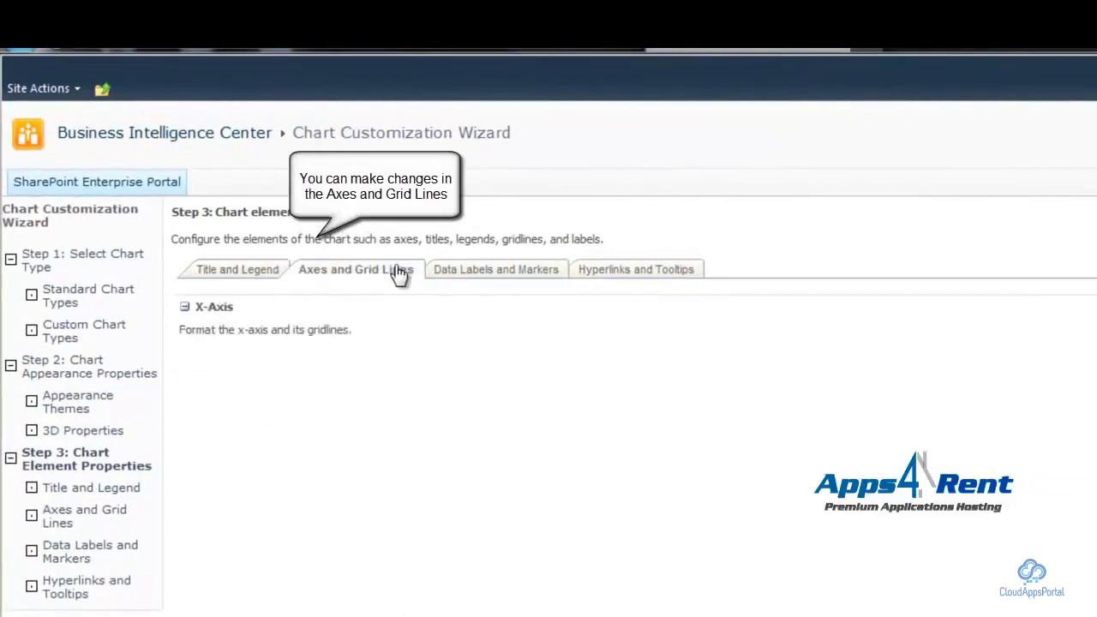
click(461, 272)
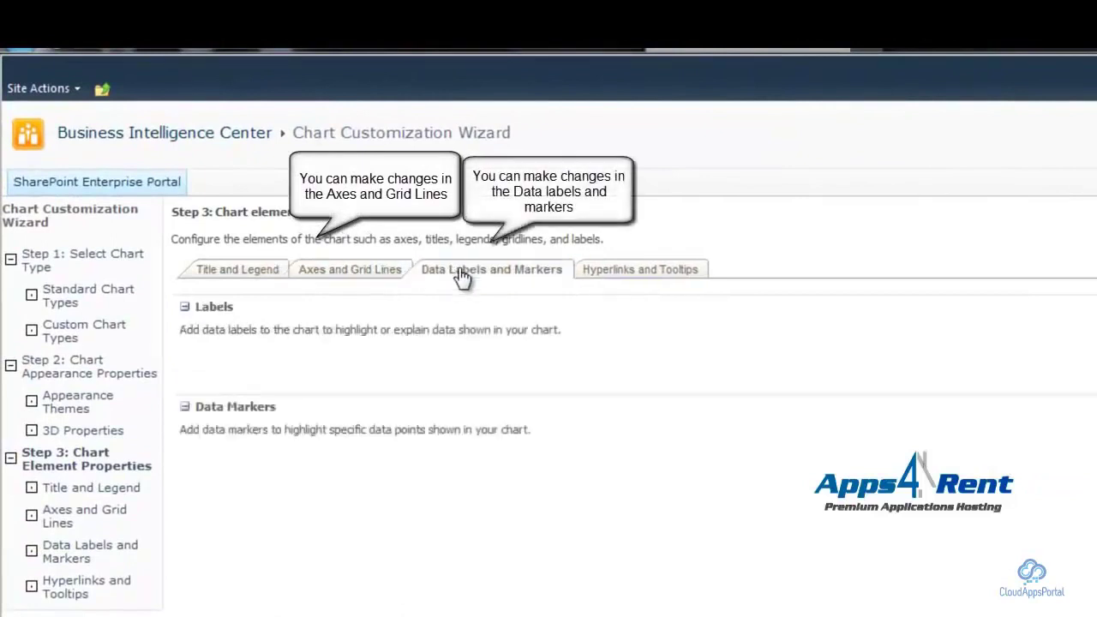
click(612, 278)
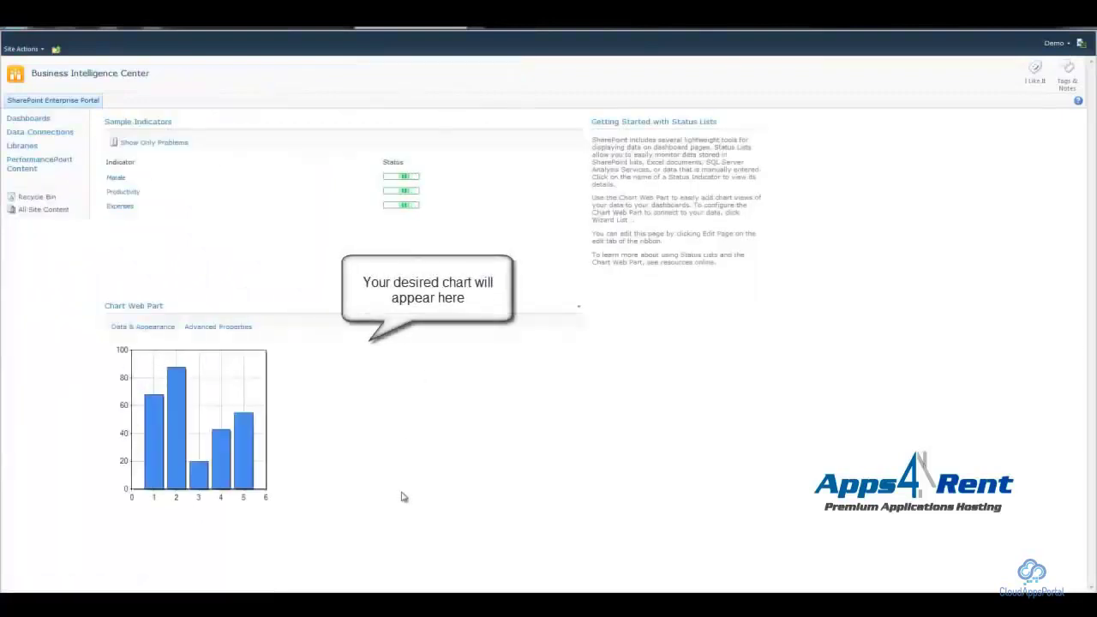
- Open the Connect Chart To Data wizard from the Chart Web Part's data and appearance settings
click(162, 329)
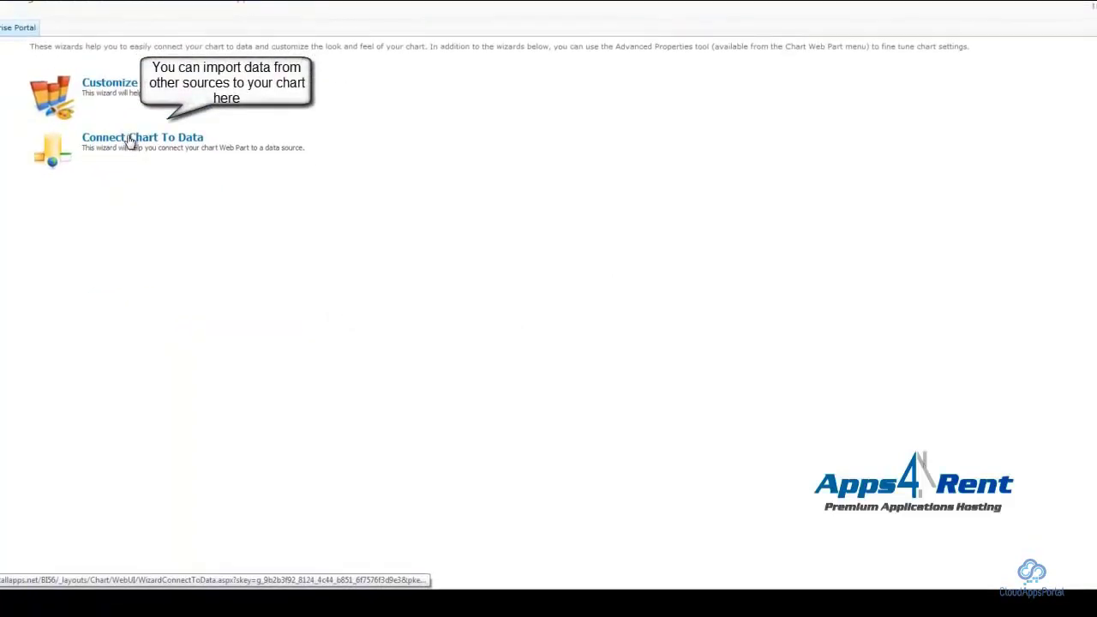
click(131, 140)
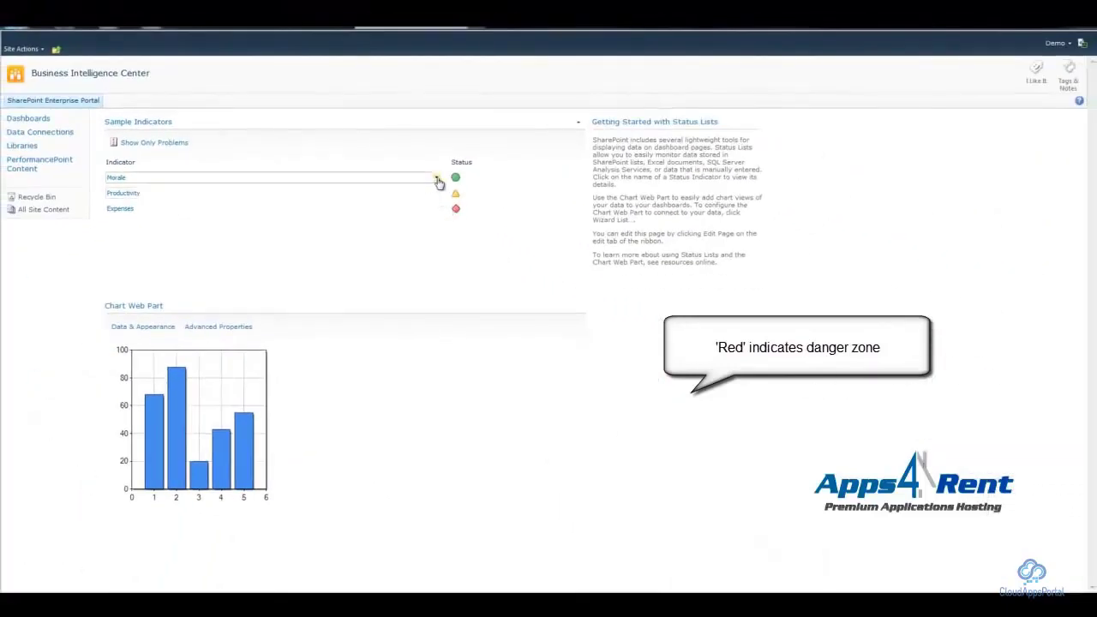
- View the Morale indicator's properties, examine its editable value and status icon rules, and close the form without saving
click(437, 181)
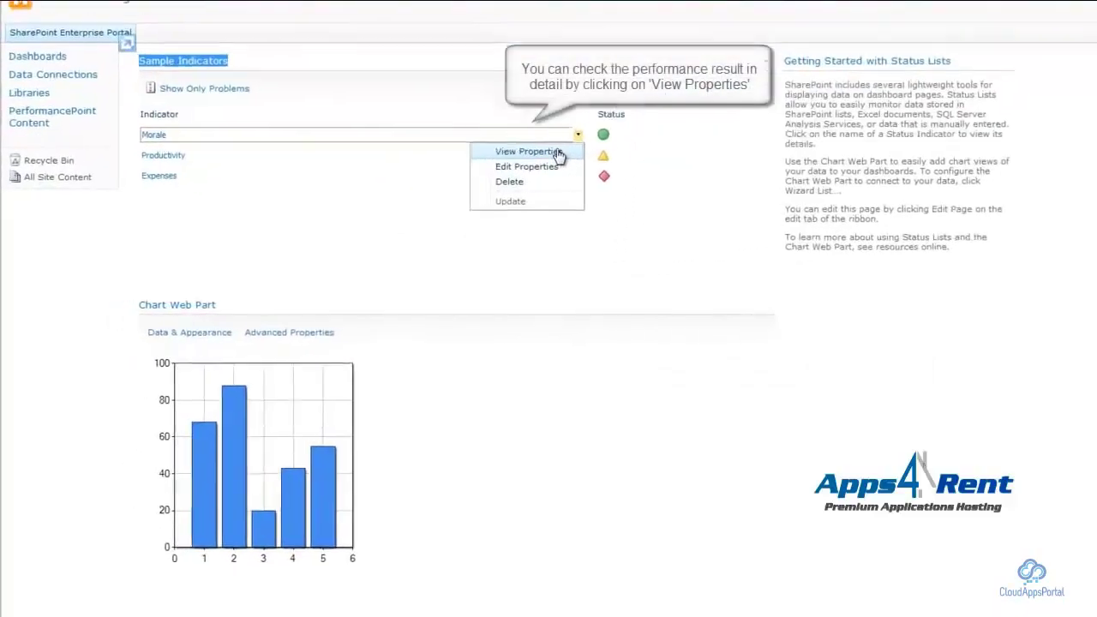
click(589, 144)
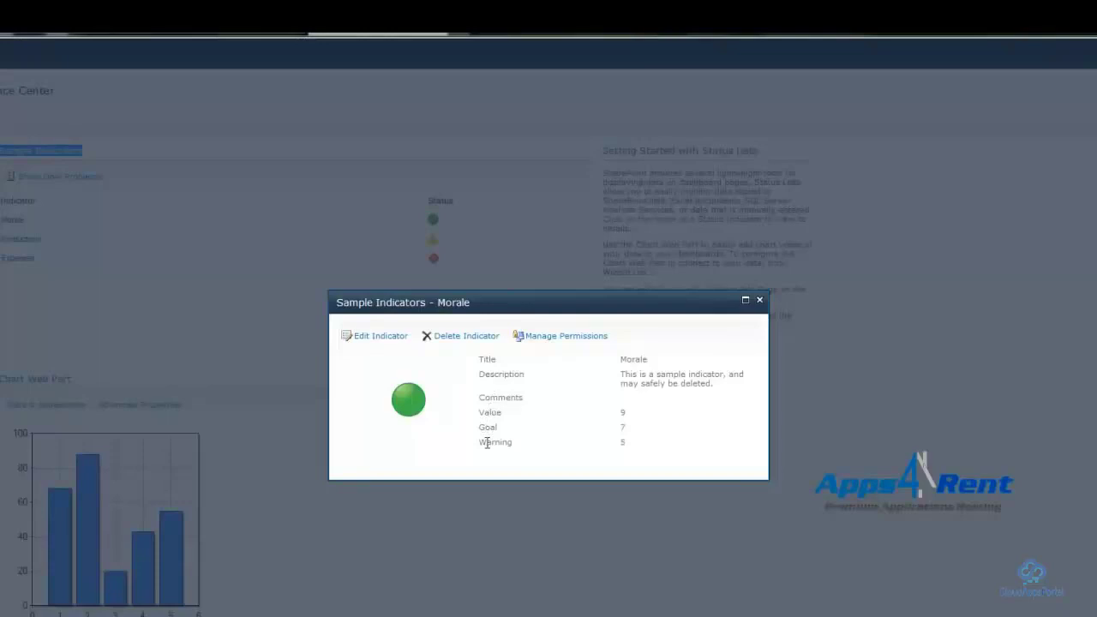
click(361, 339)
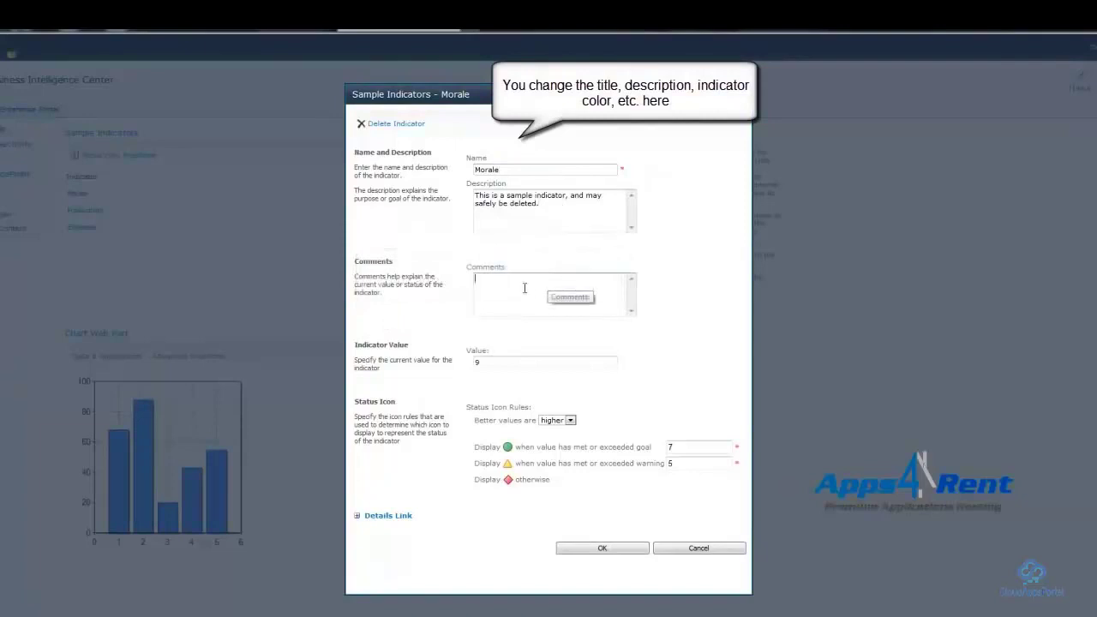
click(508, 365)
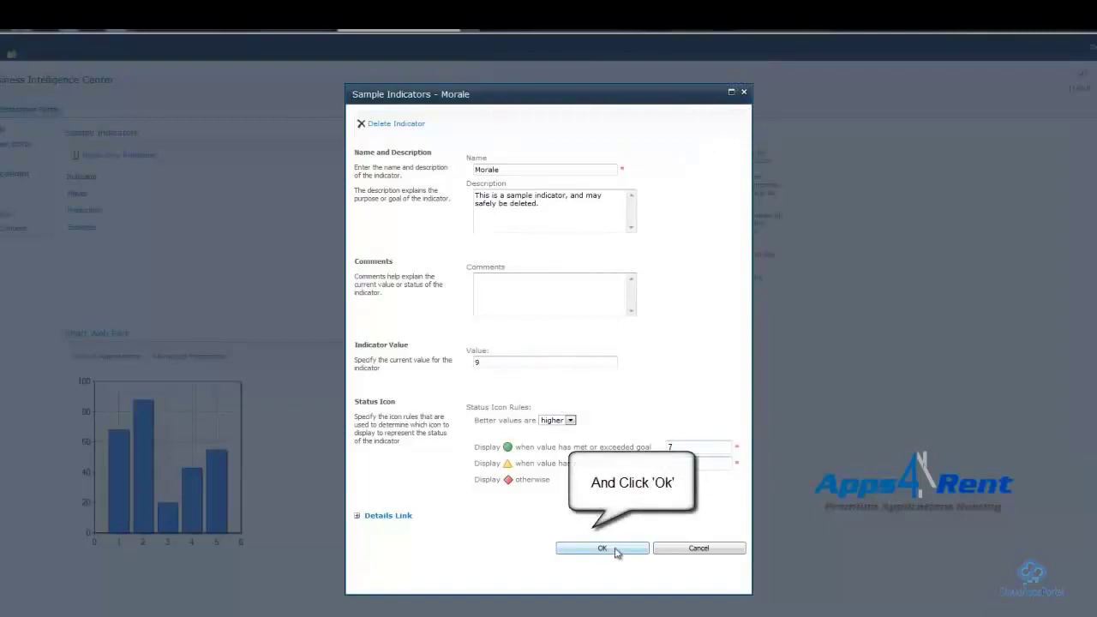
click(744, 92)
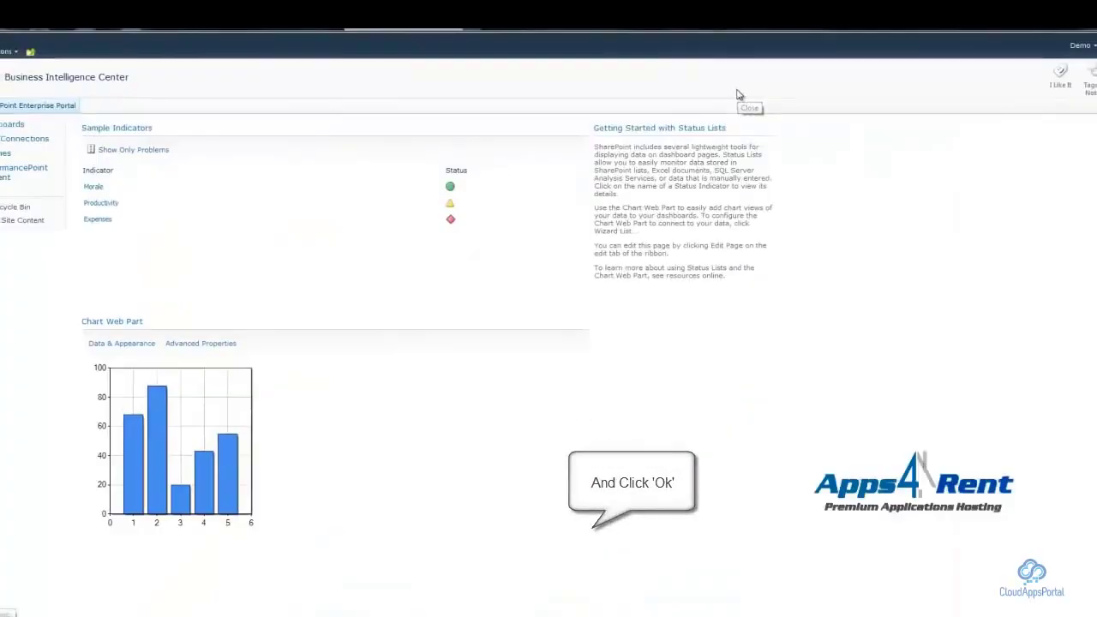